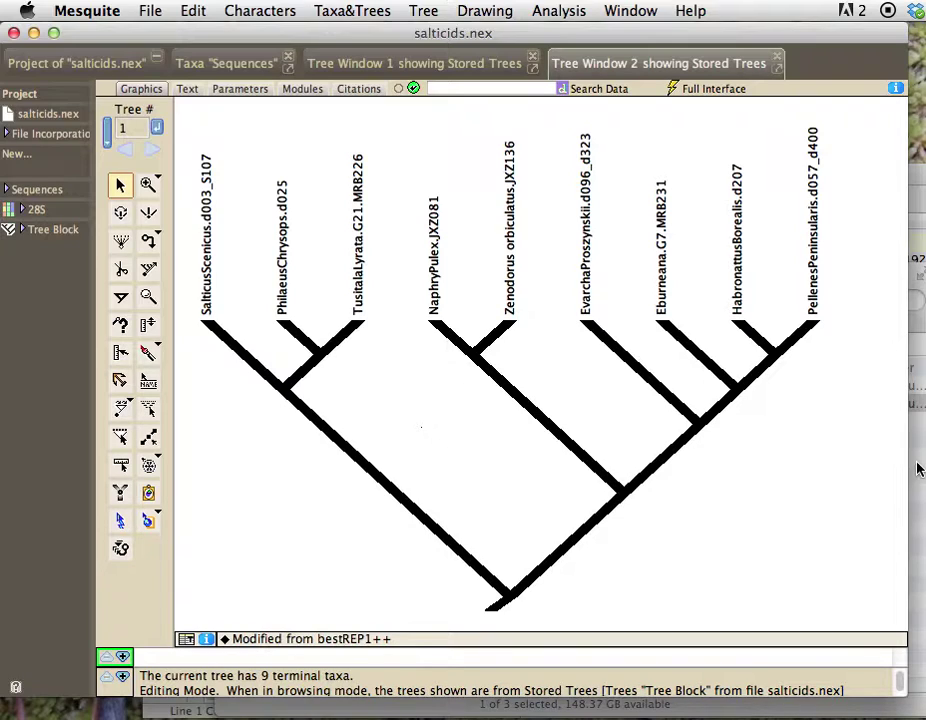
- Open trees.nex from the 05AlternativeTaxonNames folder in the text editor
{"action": "left_click", "coordinate": [918, 467]}
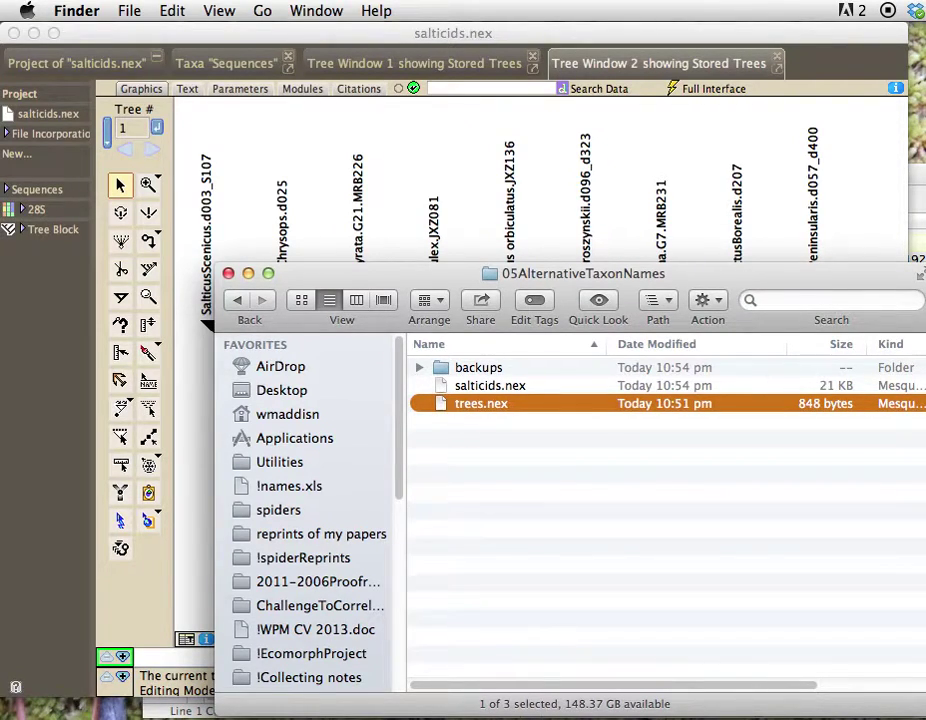
{"action": "key", "text": "super+o"}
- Reposition the trees.nex window to read its TRANSLATE names, then return to Mesquite's Sequences taxa list
{"action": "left_click_drag", "start_coordinate": [717, 175], "coordinate": [676, 167]}
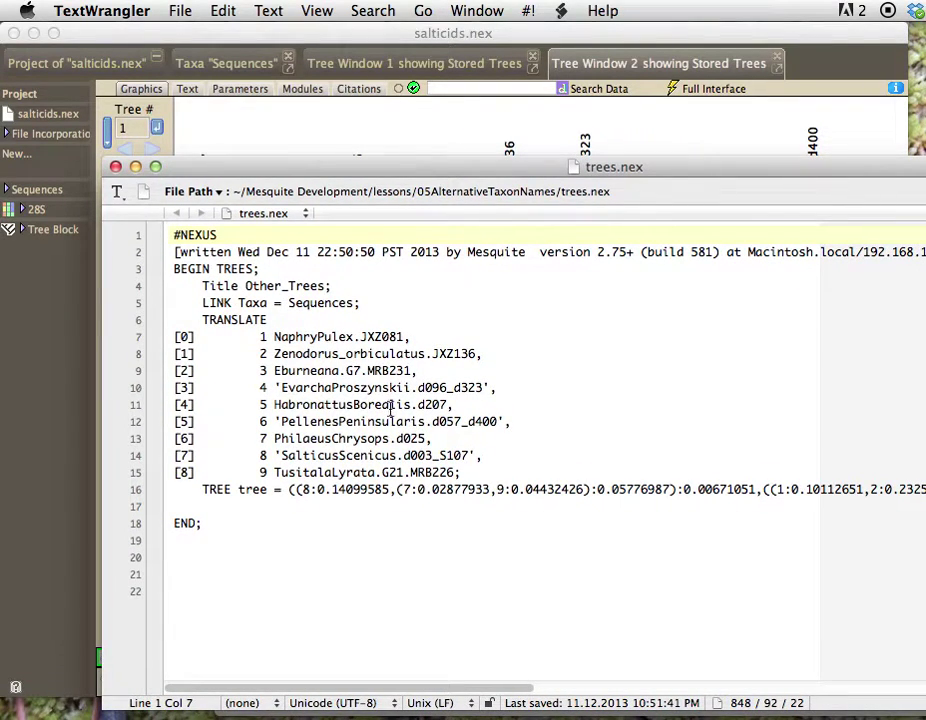
{"action": "left_click_drag", "start_coordinate": [476, 170], "coordinate": [476, 193]}
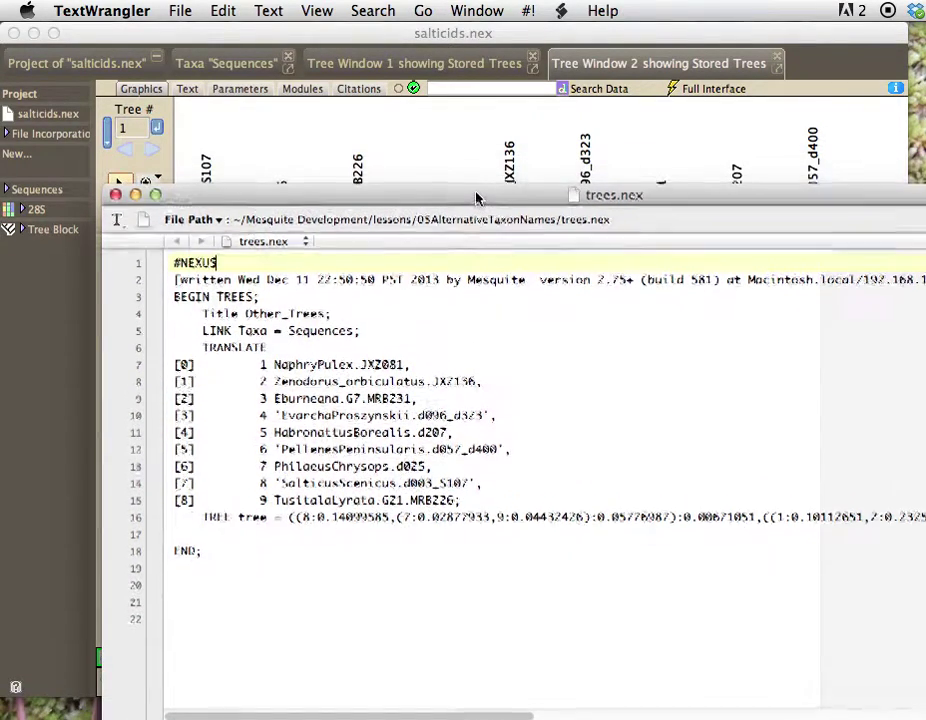
{"action": "left_click", "coordinate": [490, 147]}
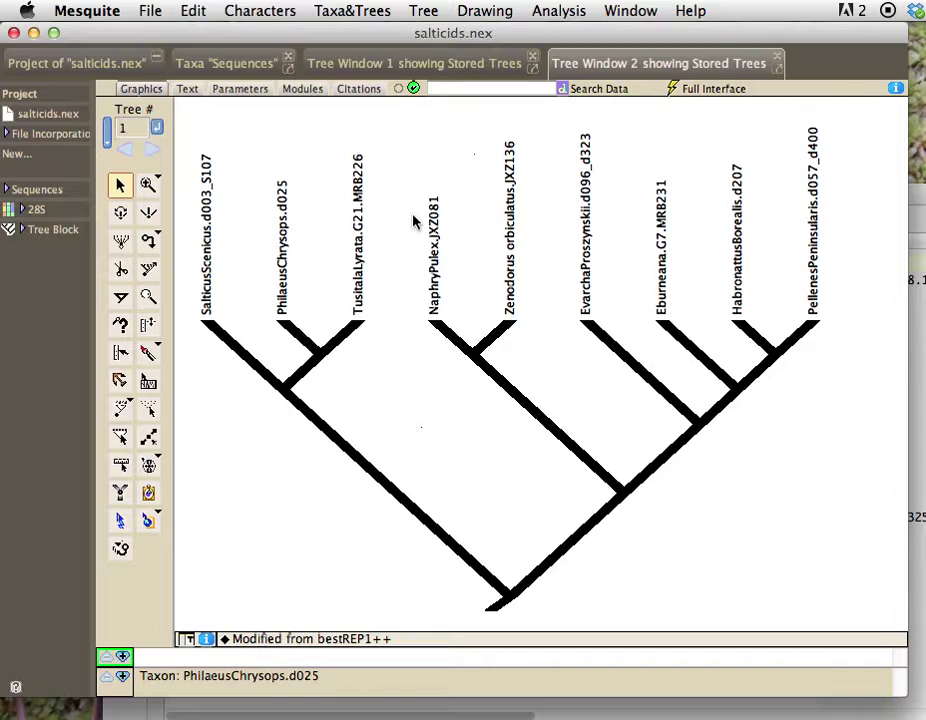
{"action": "left_click", "coordinate": [238, 63]}
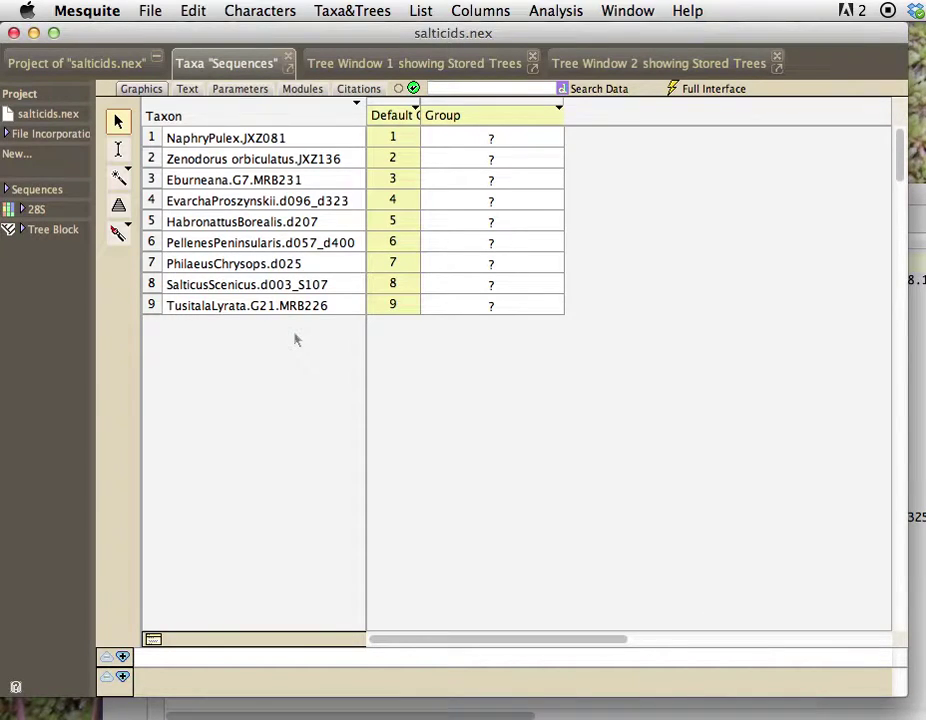
- Add an Alternative Names column to the Sequences taxa table and begin editing row 1 with the Edit tool
{"action": "left_click", "coordinate": [352, 12]}
{"action": "left_click", "coordinate": [354, 14]}
{"action": "left_click", "coordinate": [34, 190]}
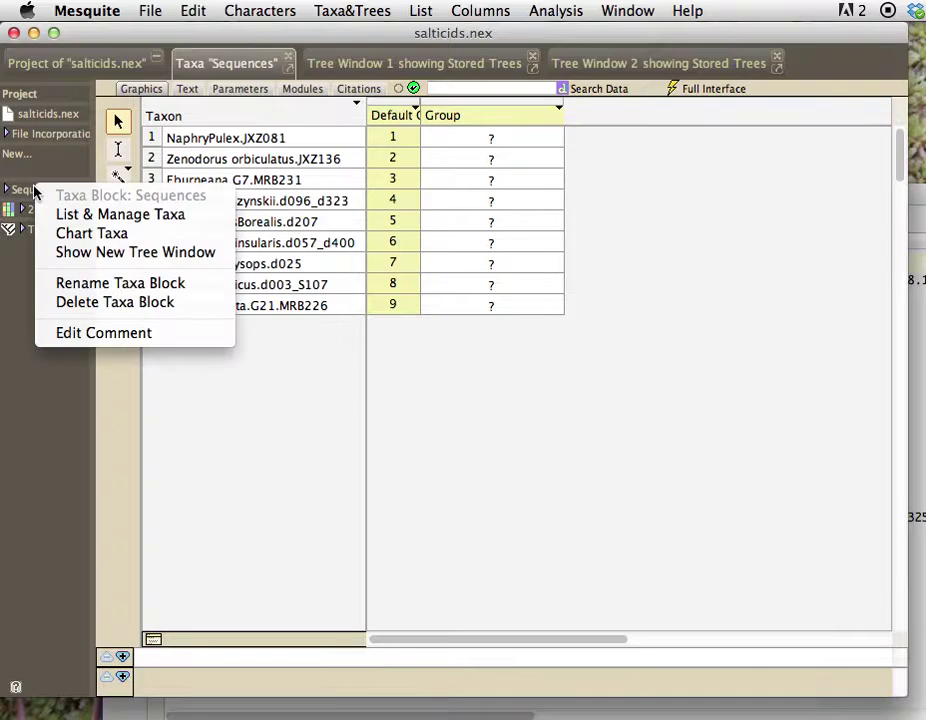
{"action": "left_click", "coordinate": [25, 161]}
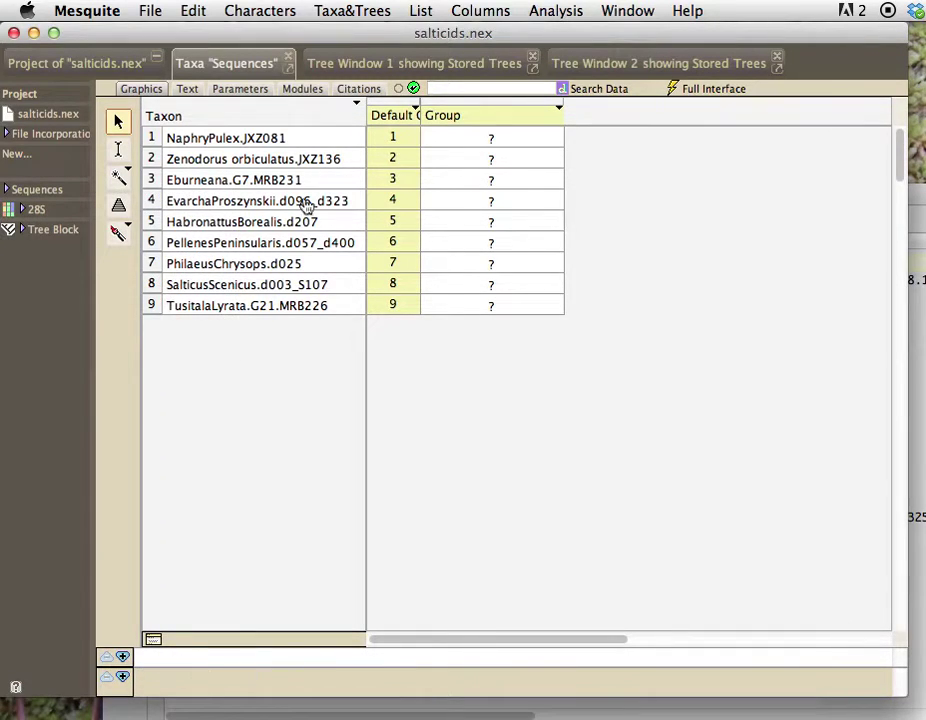
{"action": "left_click", "coordinate": [474, 10]}
{"action": "left_click", "coordinate": [509, 130]}
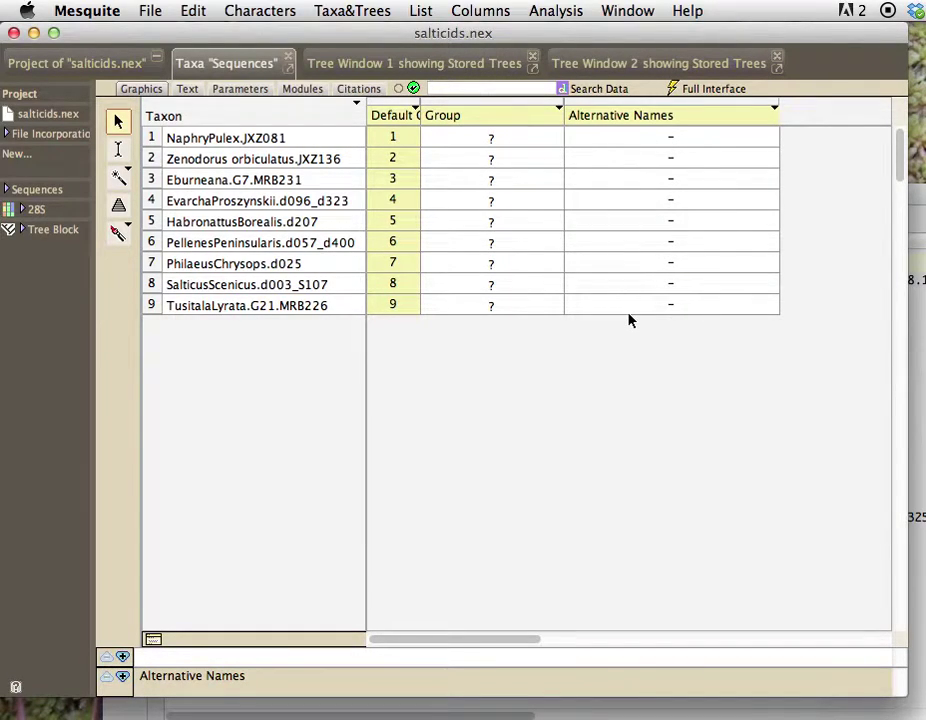
{"action": "left_click", "coordinate": [119, 149]}
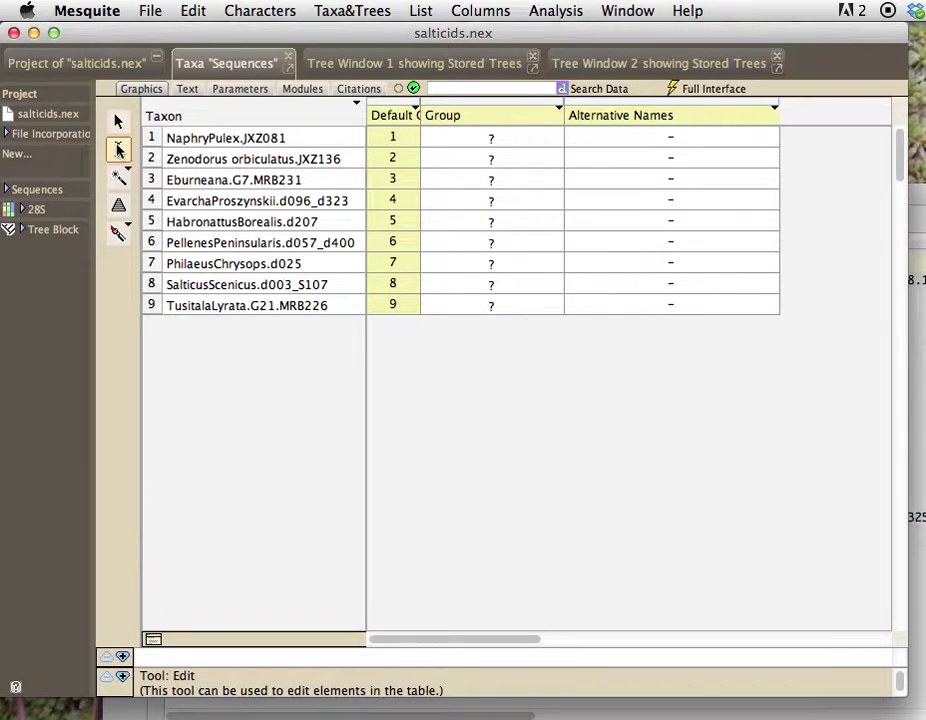
{"action": "left_click", "coordinate": [680, 140]}
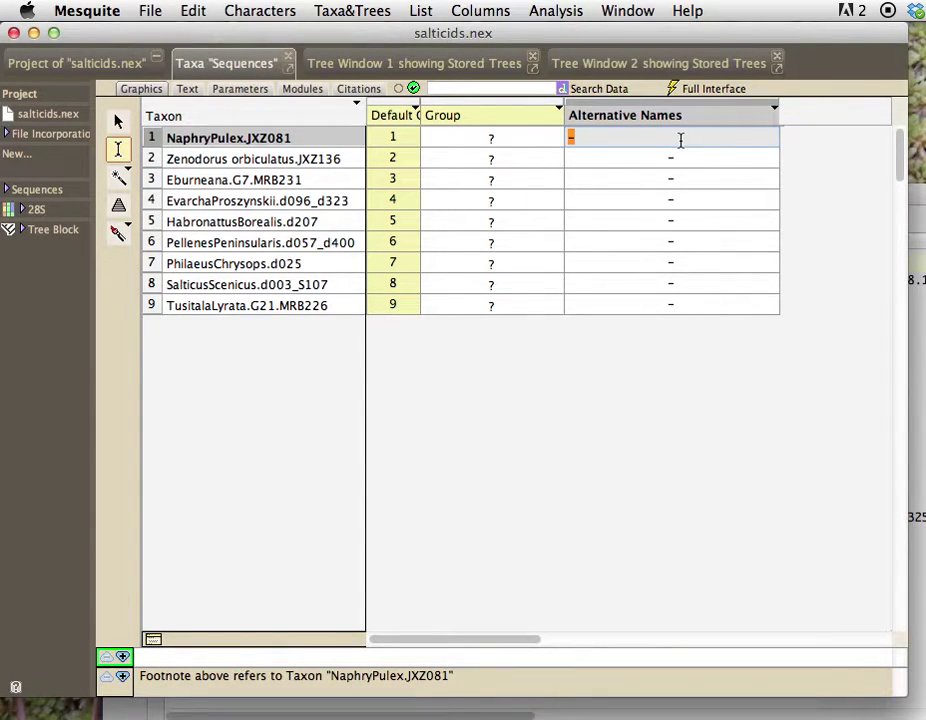
- Enter Naphrys pulex, Omoedus orbiculatus, Eburneana sp. and Evarcha proszynskii as alternative names for rows 1–4
{"action": "type", "text": "Naphrys pulex"}
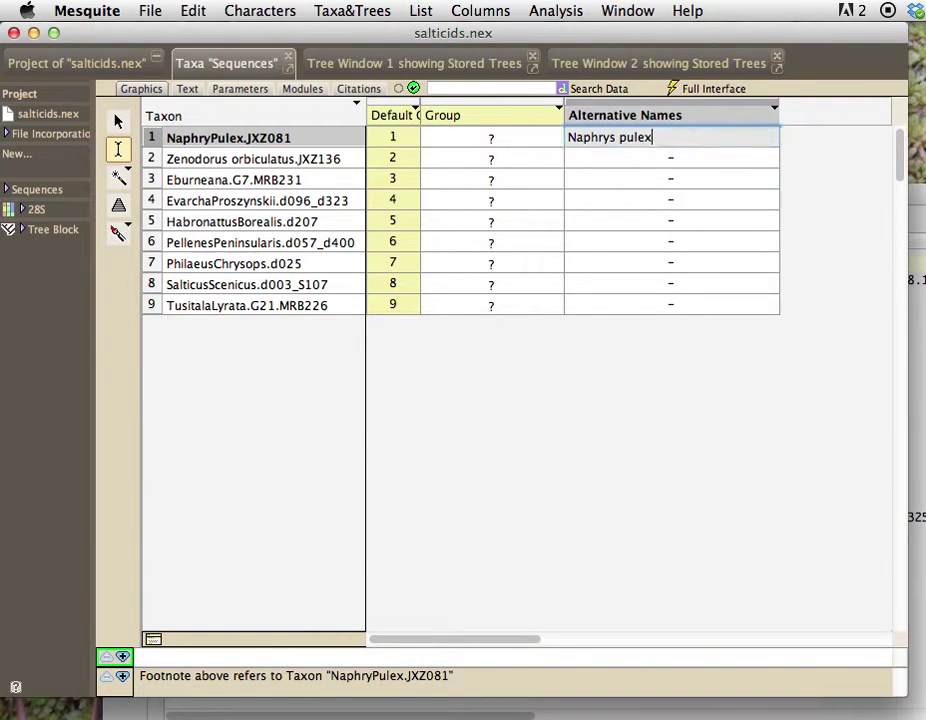
{"action": "key", "text": "Return"}
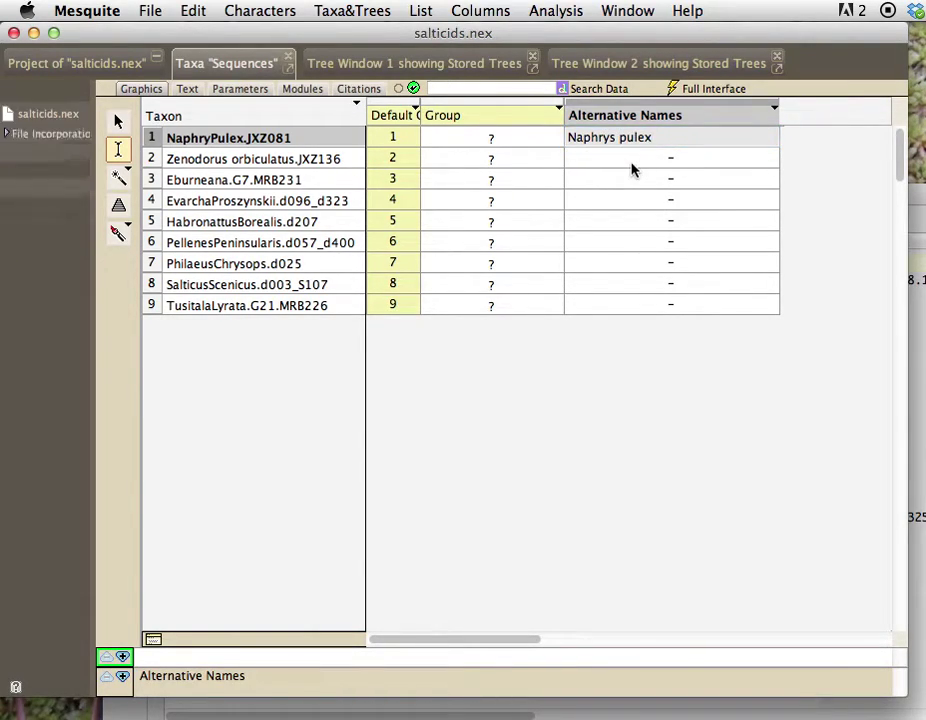
{"action": "left_click", "coordinate": [631, 163]}
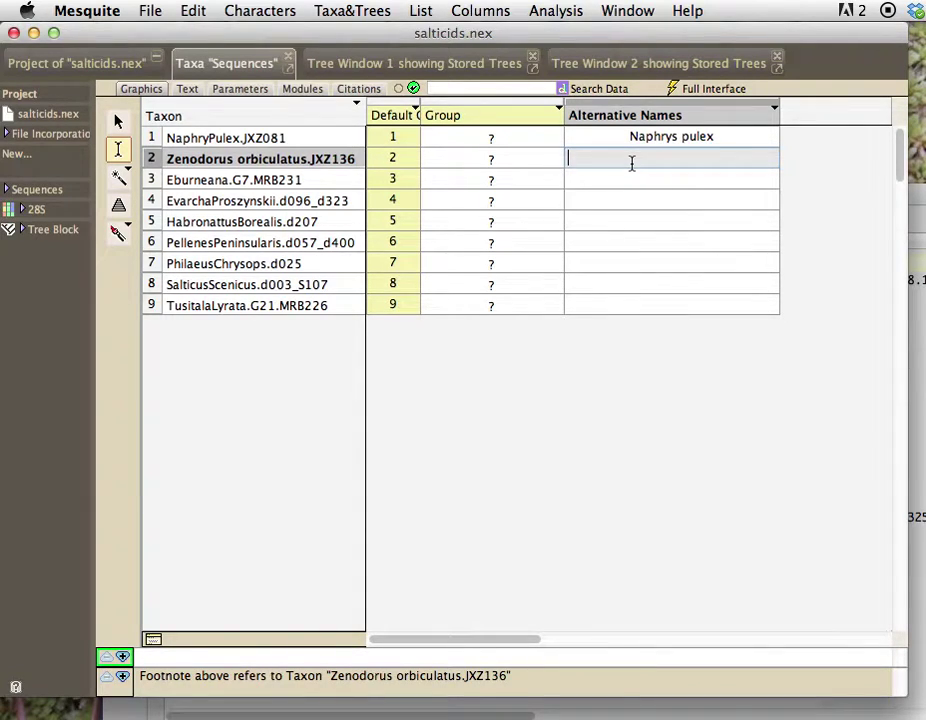
{"action": "type", "text": "Omoedus o"}
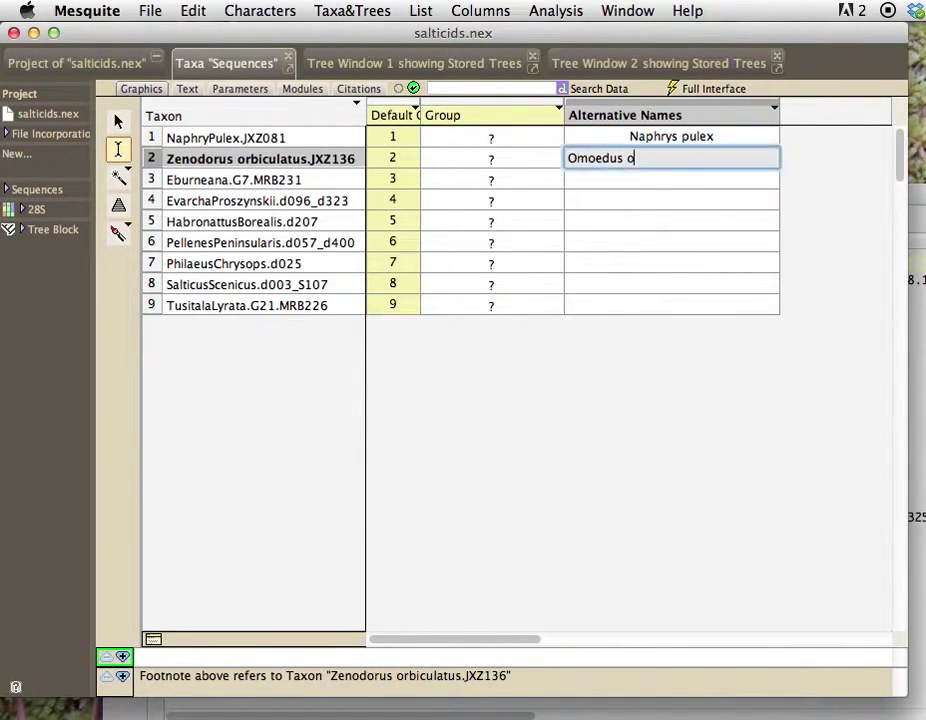
{"action": "type", "text": "rbiculatus"}
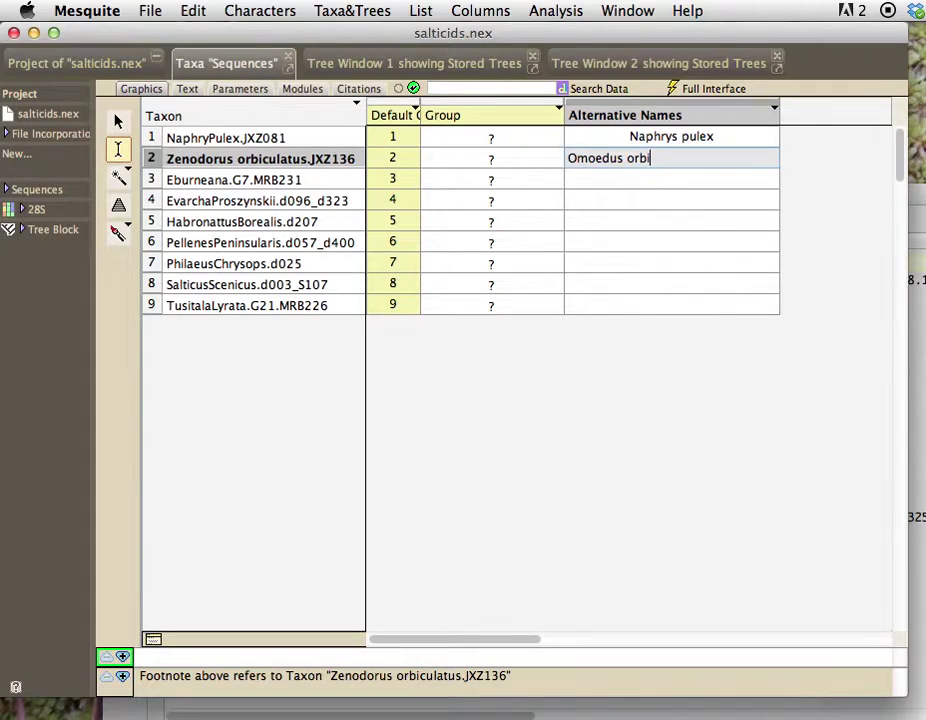
{"action": "key", "text": "Return"}
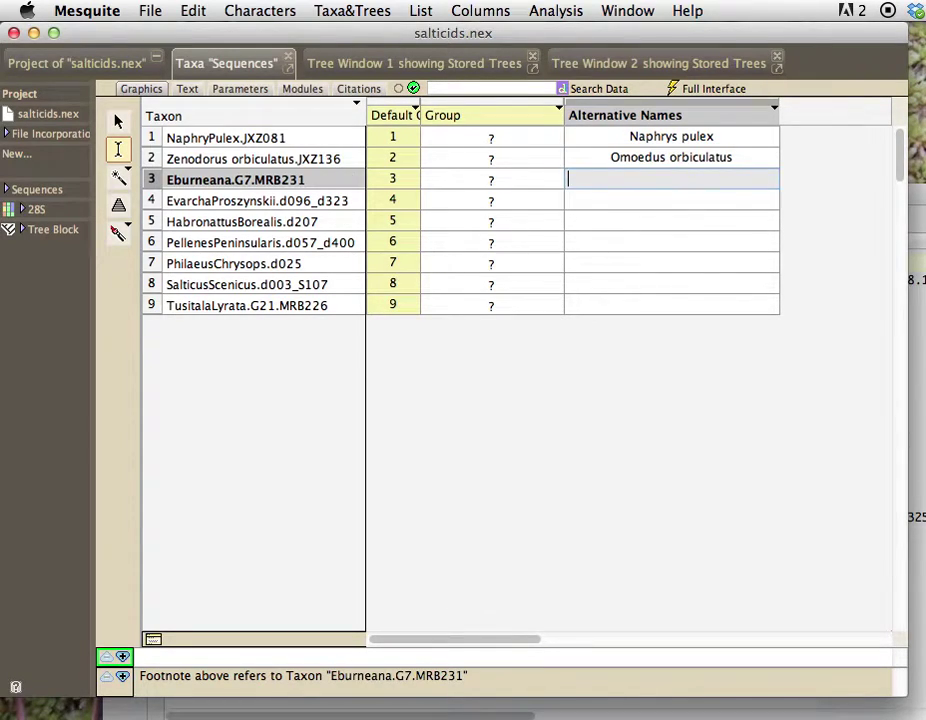
{"action": "type", "text": "Eburneana sp."}
{"action": "key", "text": "Return"}
{"action": "type", "text": "Evar"}
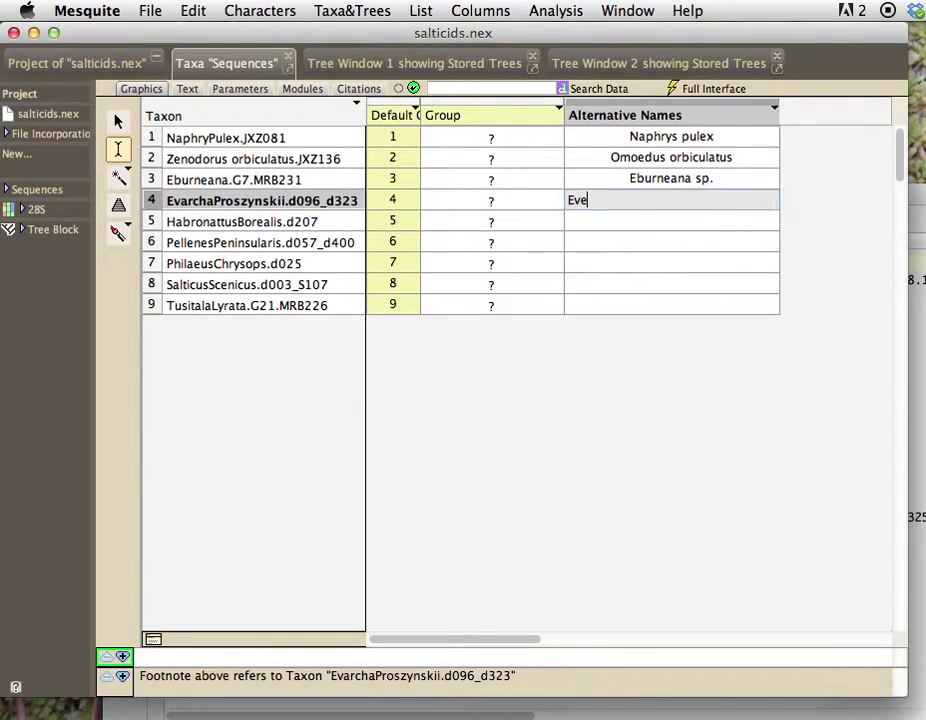
{"action": "type", "text": "cha proszynskii"}
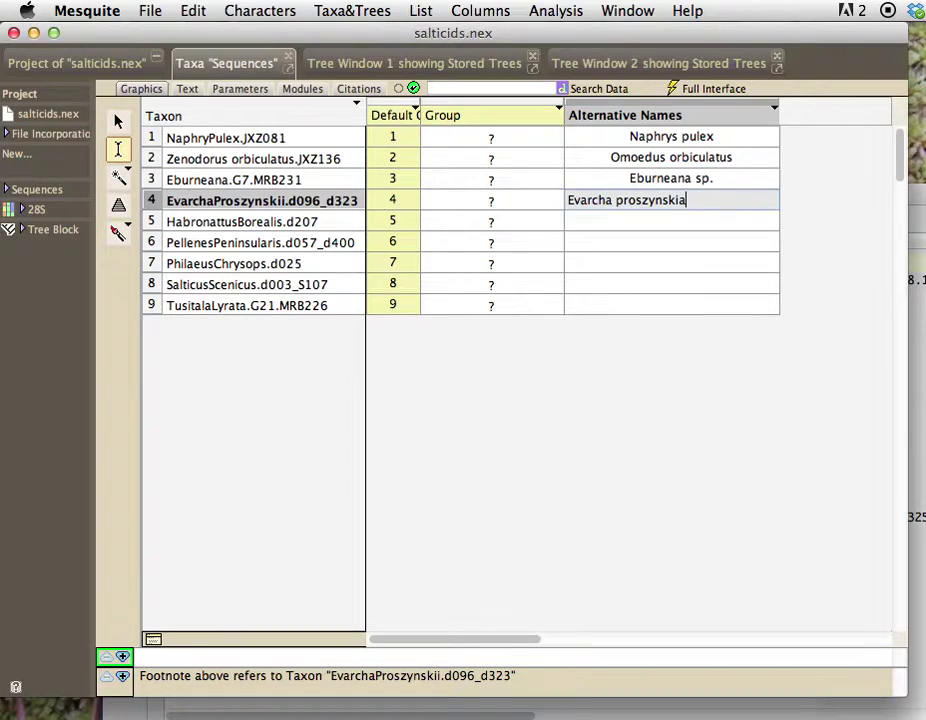
{"action": "key", "text": "Return"}
- Enter Habronattus borealis, Pellenes sp., the corrected row 7 name, Salticus sp. and Tusitala sp. for rows 5–9
{"action": "type", "text": "Habronattus bore"}
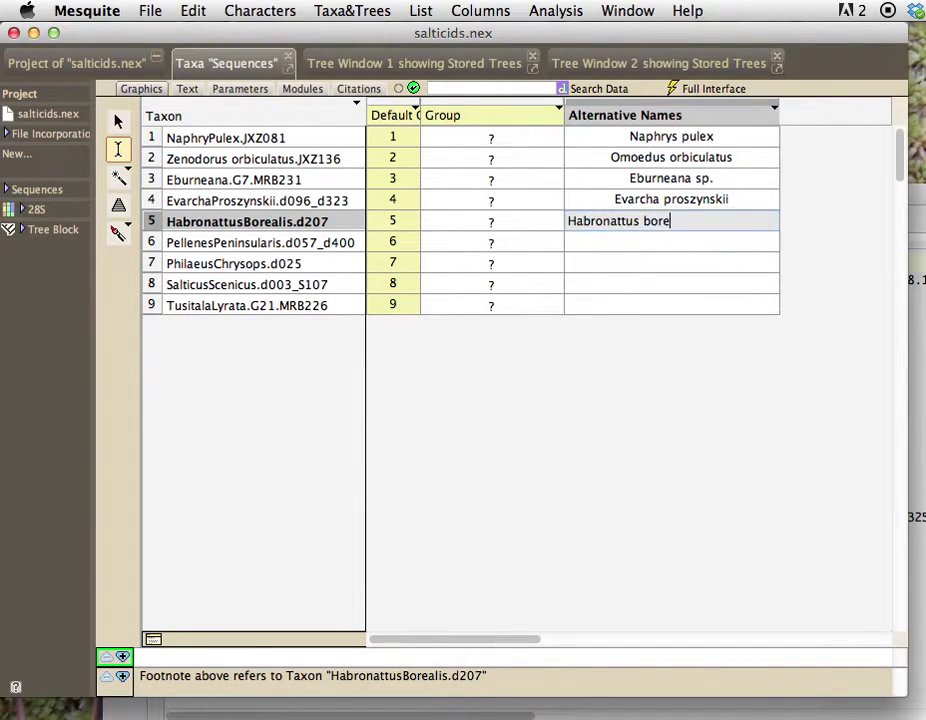
{"action": "type", "text": "alis"}
{"action": "key", "text": "Return"}
{"action": "type", "text": "Pe"}
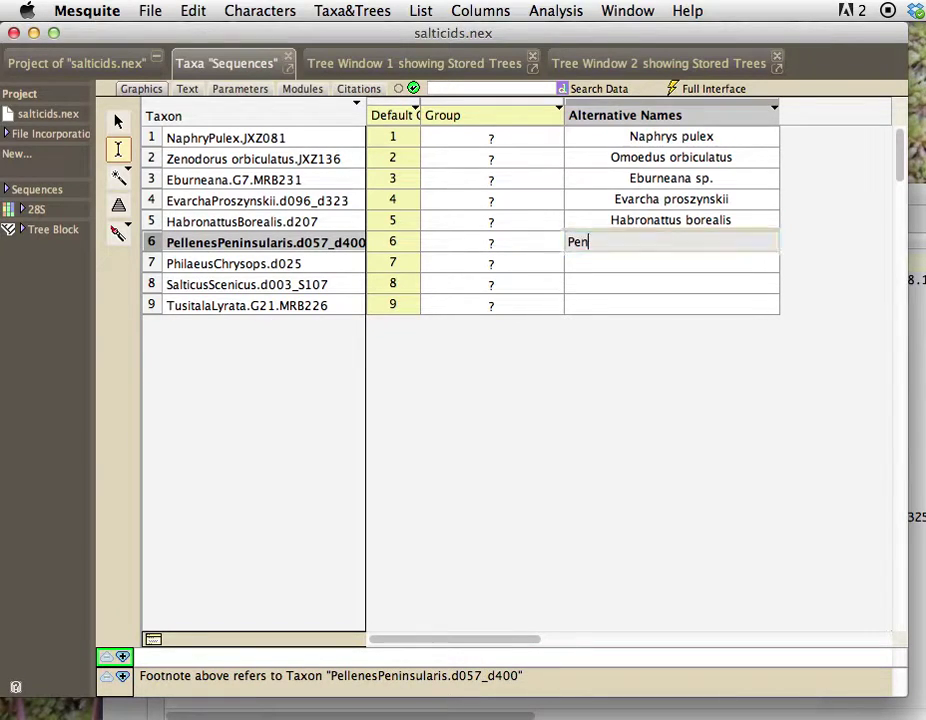
{"action": "type", "text": "llene"}
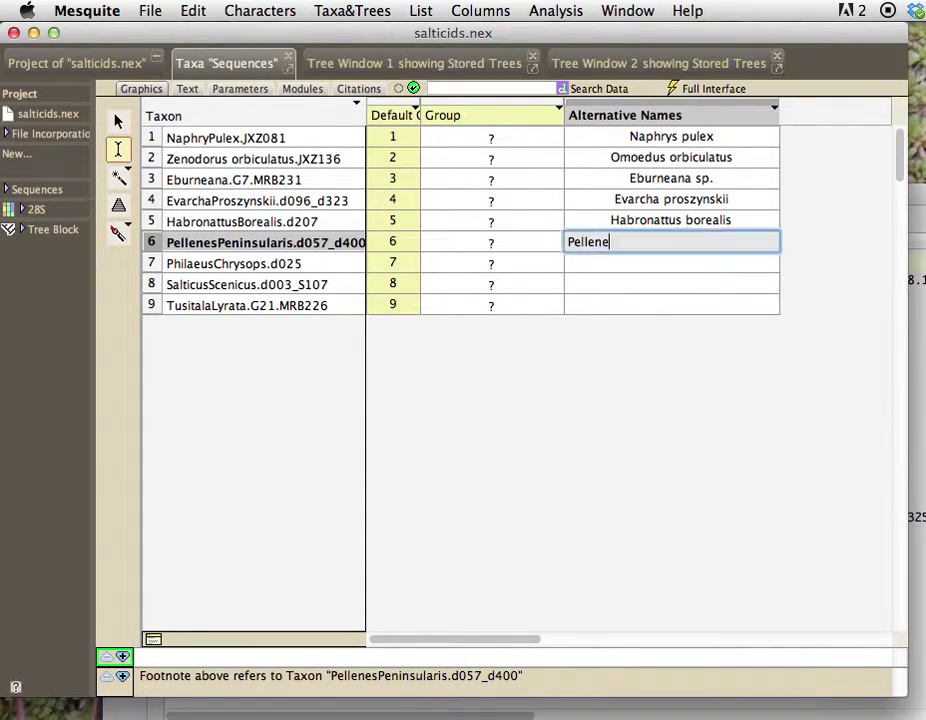
{"action": "type", "text": "s sp."}
{"action": "key", "text": "Return"}
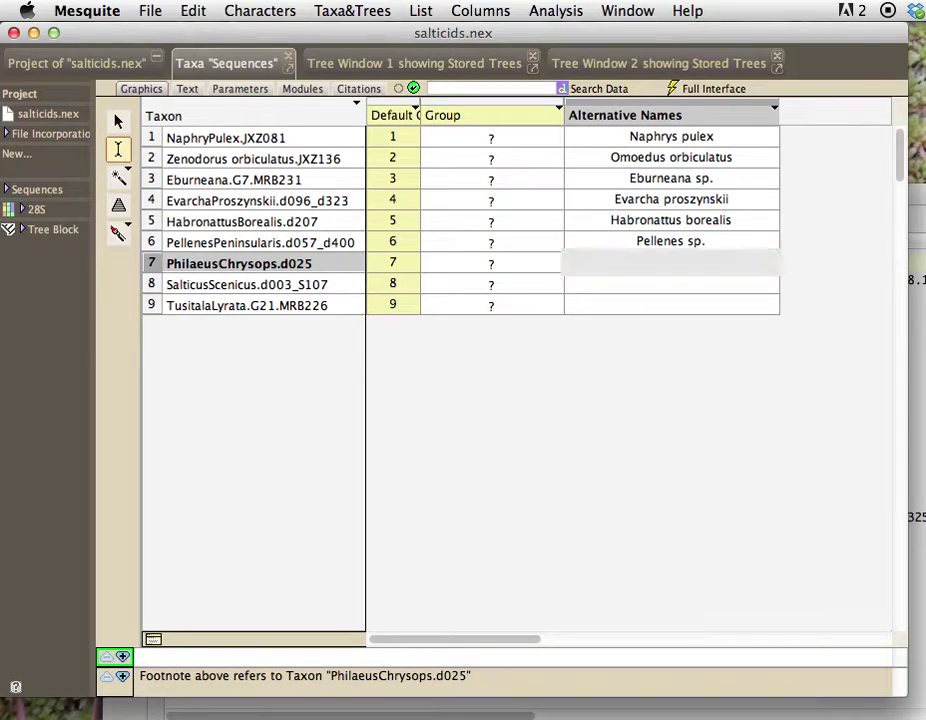
{"action": "type", "text": "Philaesu"}
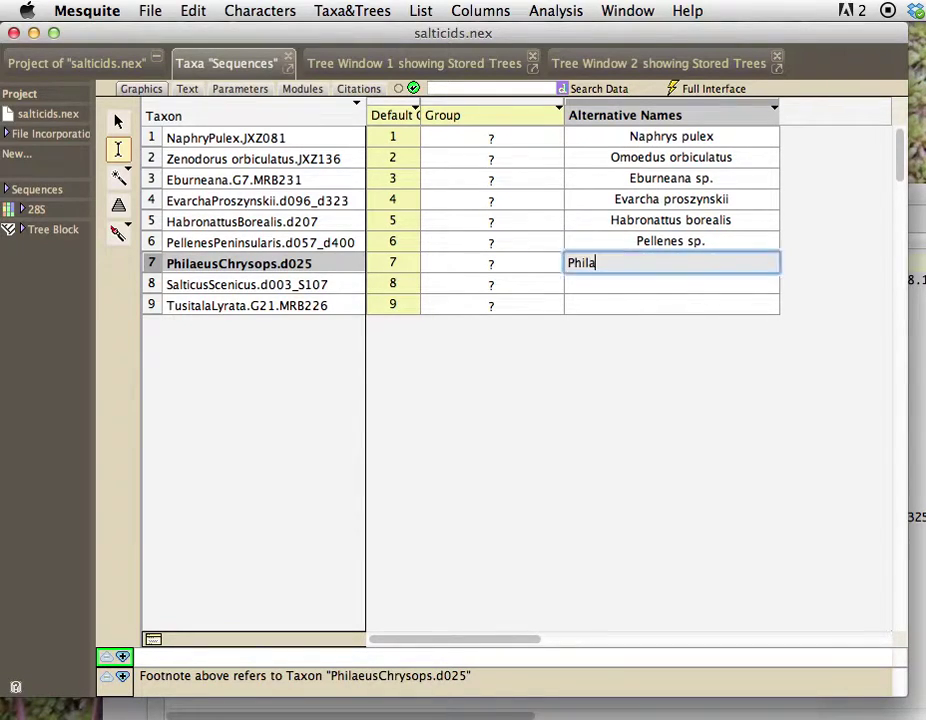
{"action": "key", "text": "BackSpace"}
{"action": "key", "text": "BackSpace"}
{"action": "type", "text": "u"}
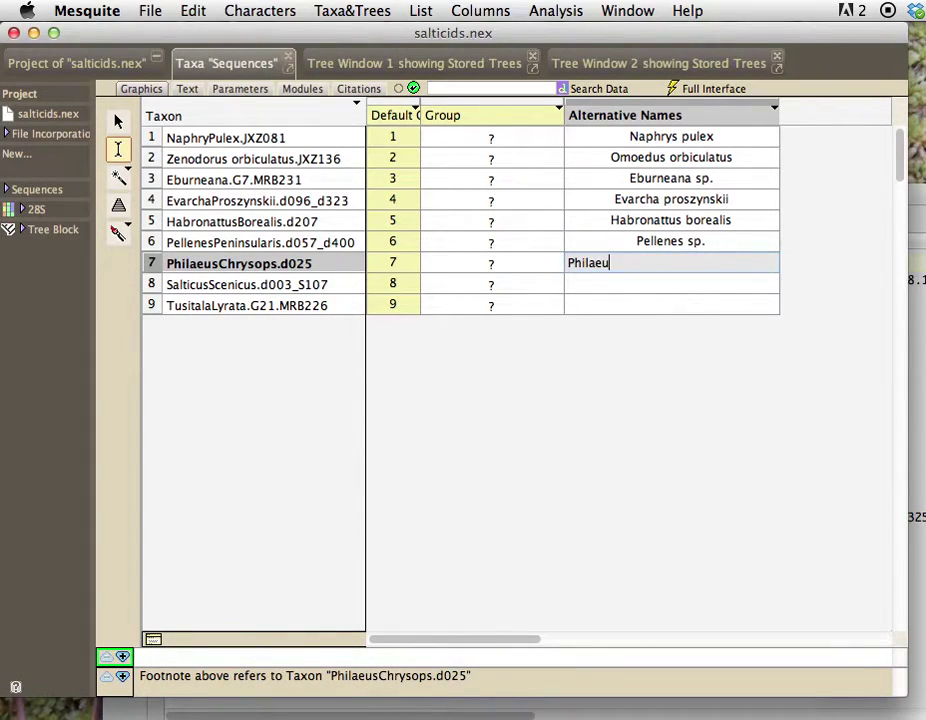
{"action": "type", "text": "s sp."}
{"action": "key", "text": "Return"}
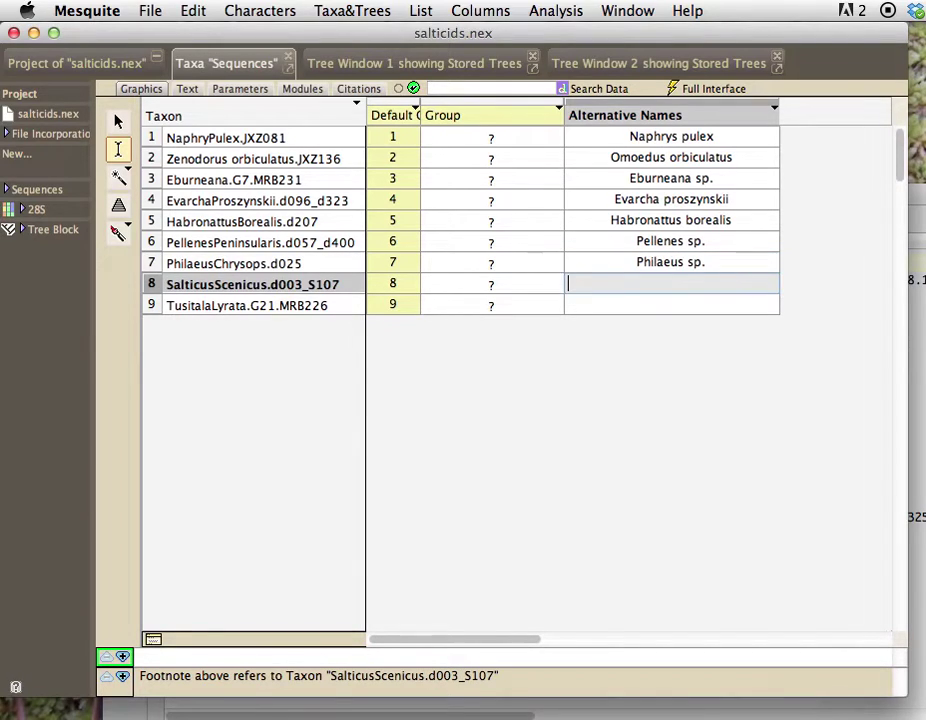
{"action": "type", "text": "Salticus sp."}
{"action": "key", "text": "Return"}
{"action": "type", "text": "Tusitala "}
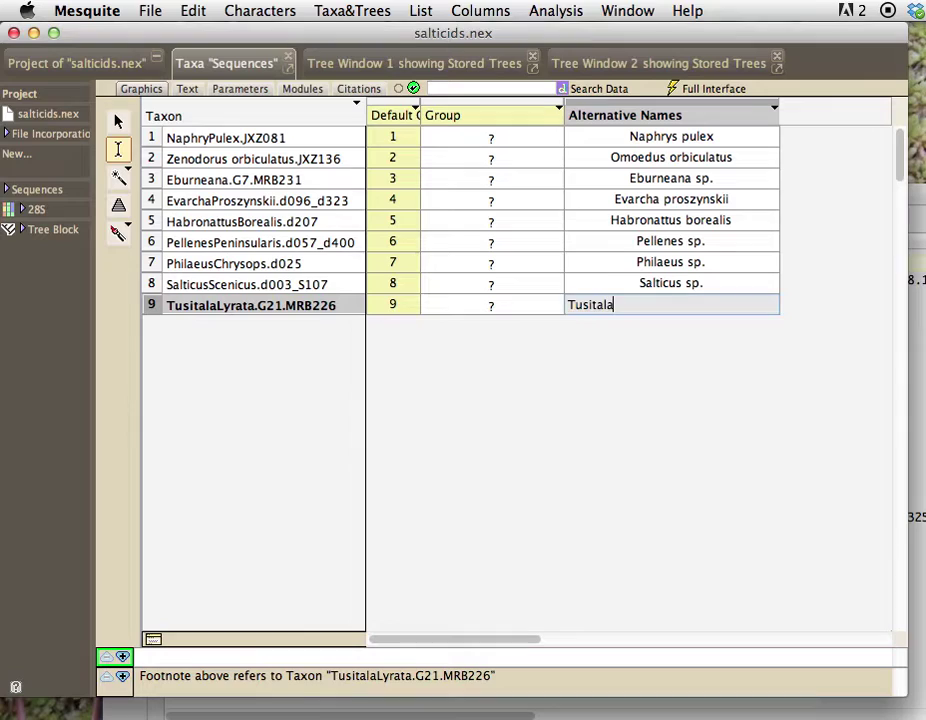
{"action": "type", "text": "sp."}
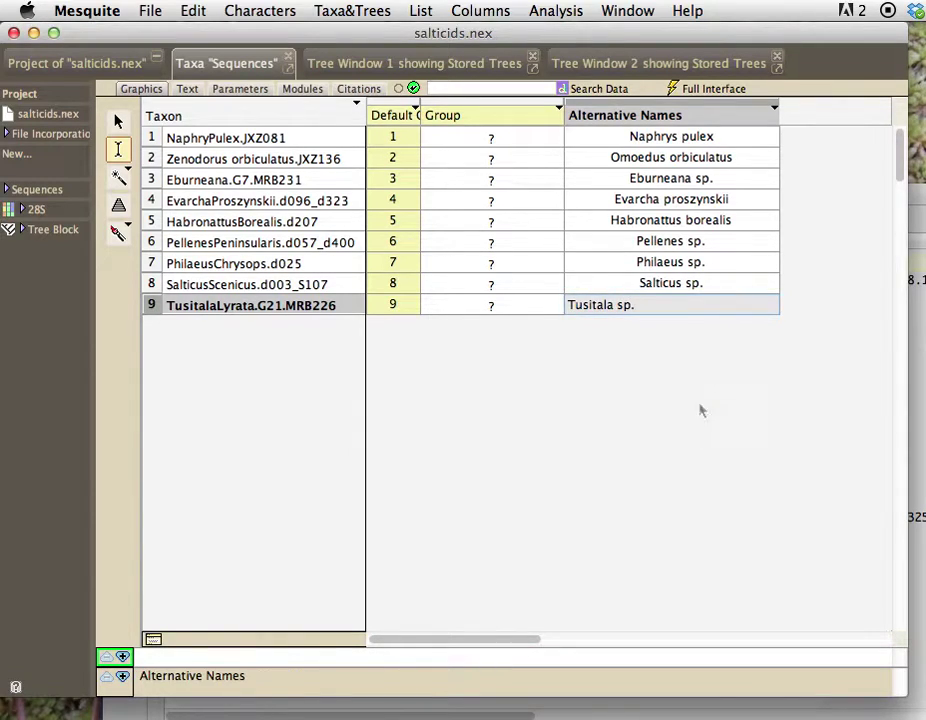
{"action": "left_click", "coordinate": [682, 459]}
- Store the current alternative names as a naming scheme called 'Formal names'
{"action": "left_click", "coordinate": [657, 120]}
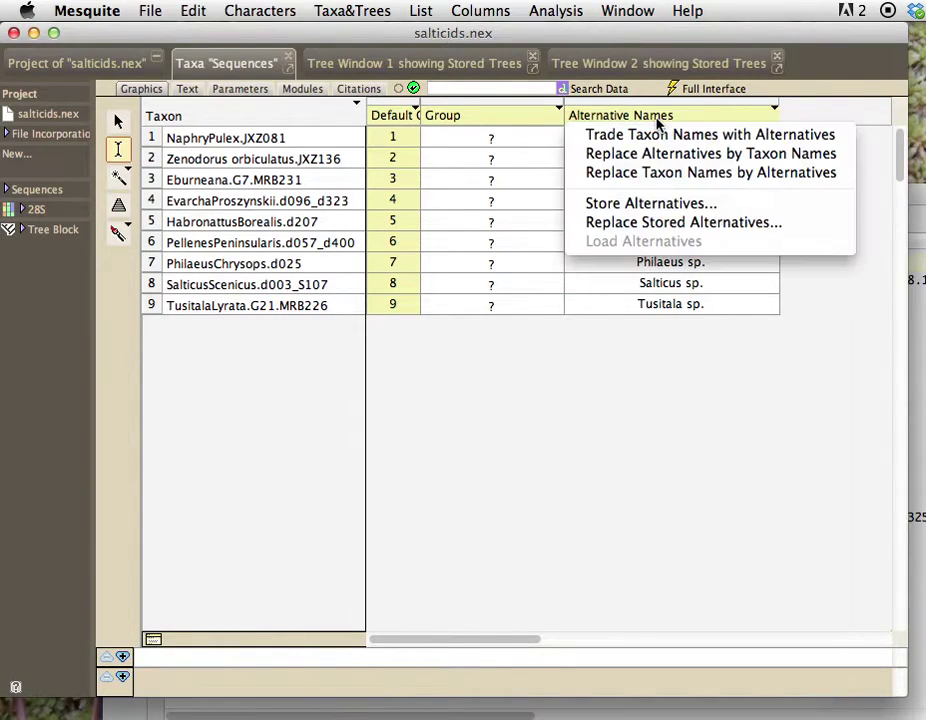
{"action": "left_click", "coordinate": [655, 204]}
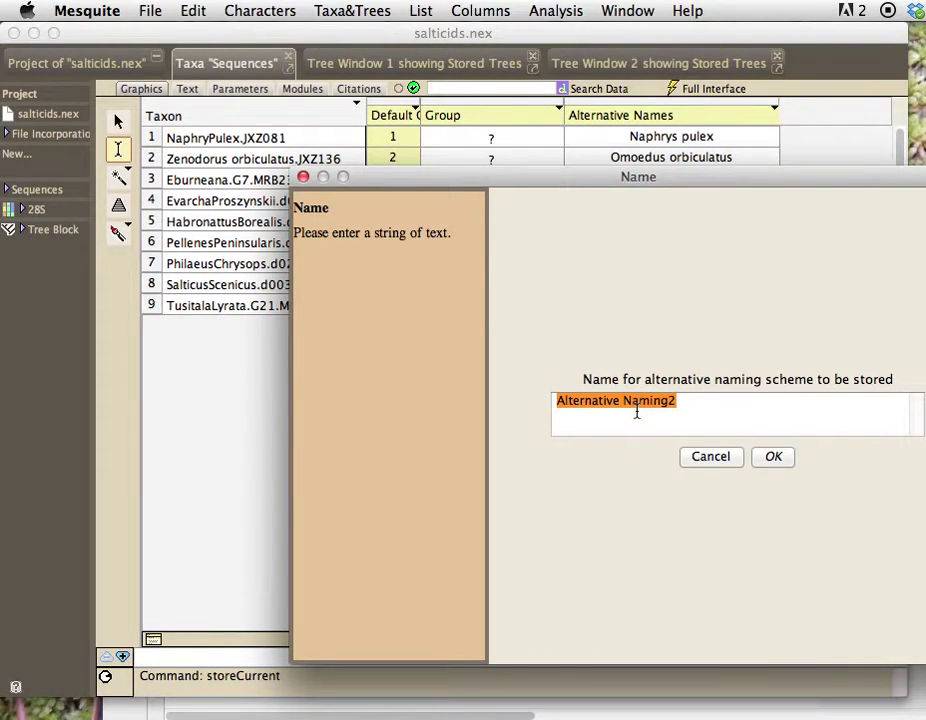
{"action": "type", "text": "Formal names"}
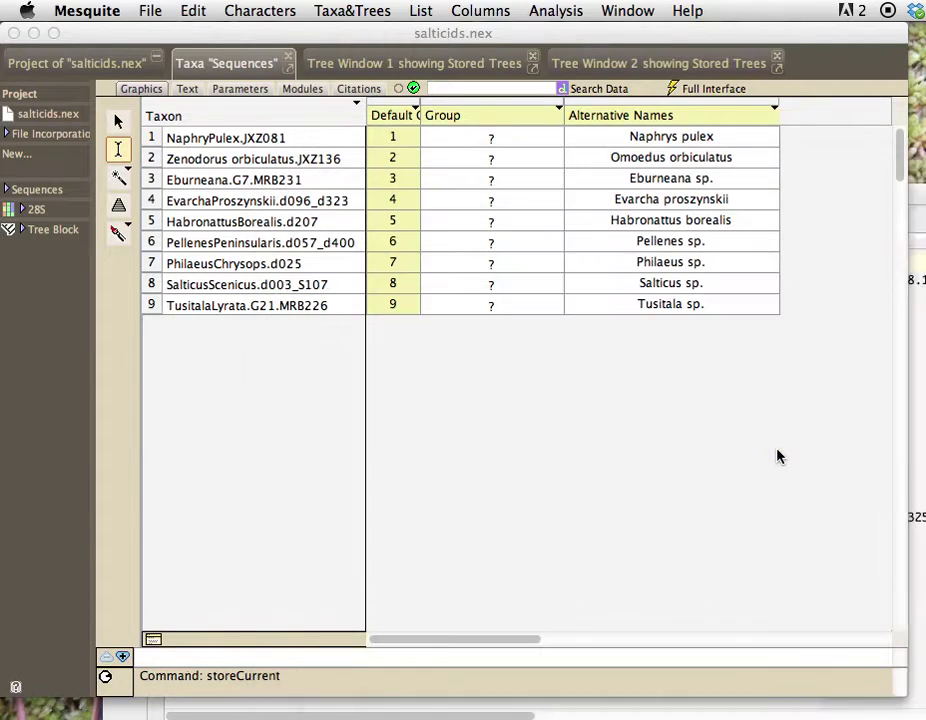
{"action": "left_click", "coordinate": [775, 456]}
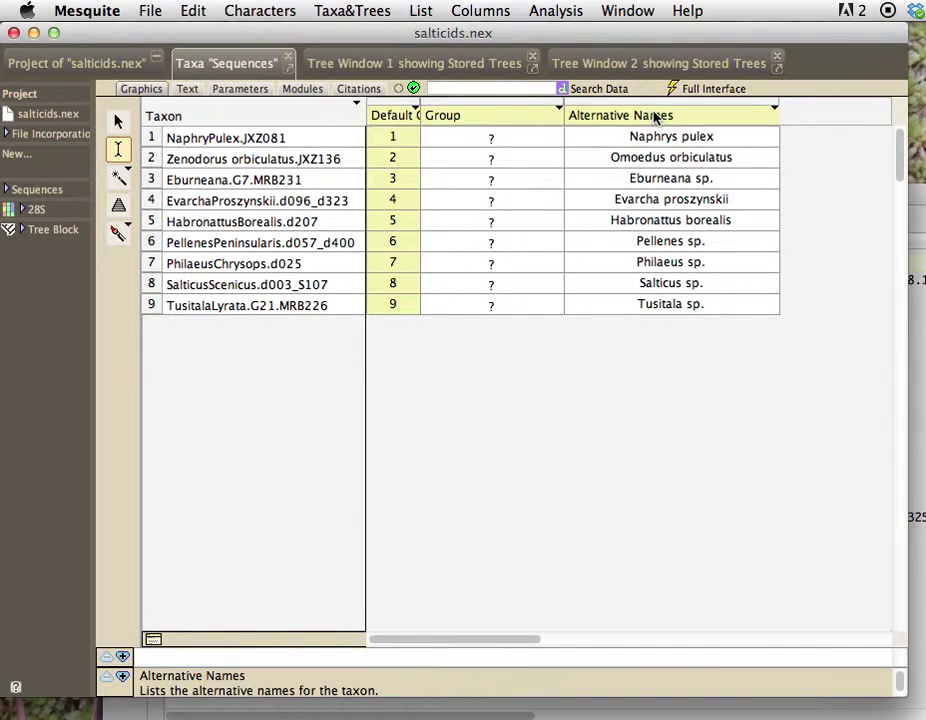
- Load the Formal names scheme from Load Alternatives to confirm it was stored
{"action": "left_click", "coordinate": [655, 118]}
{"action": "mouse_move", "coordinate": [645, 243]}
{"action": "left_click", "coordinate": [870, 243]}
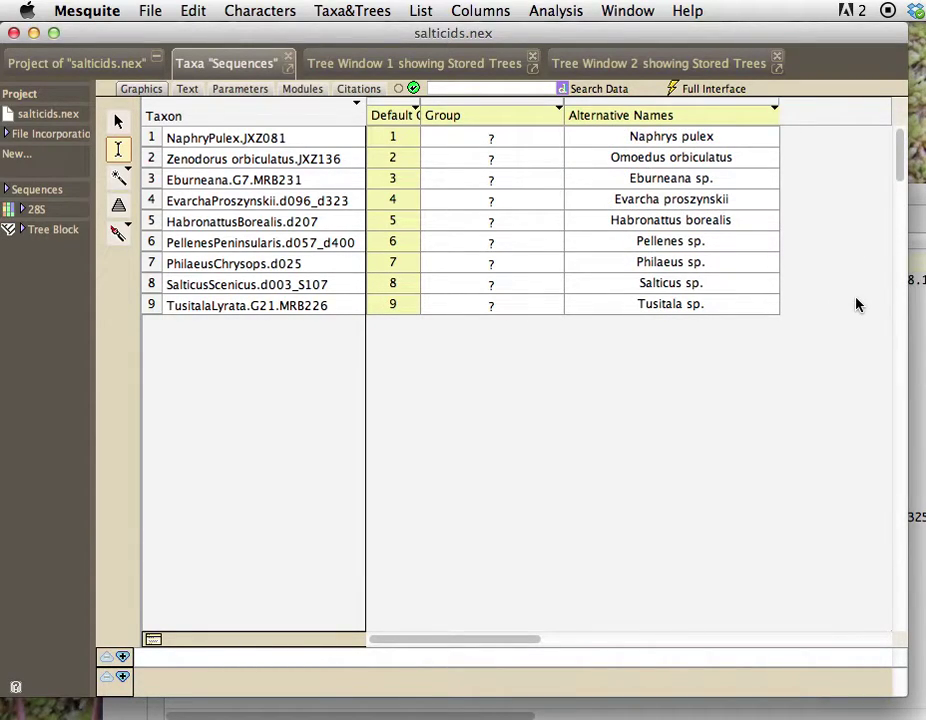
{"action": "left_click", "coordinate": [649, 118]}
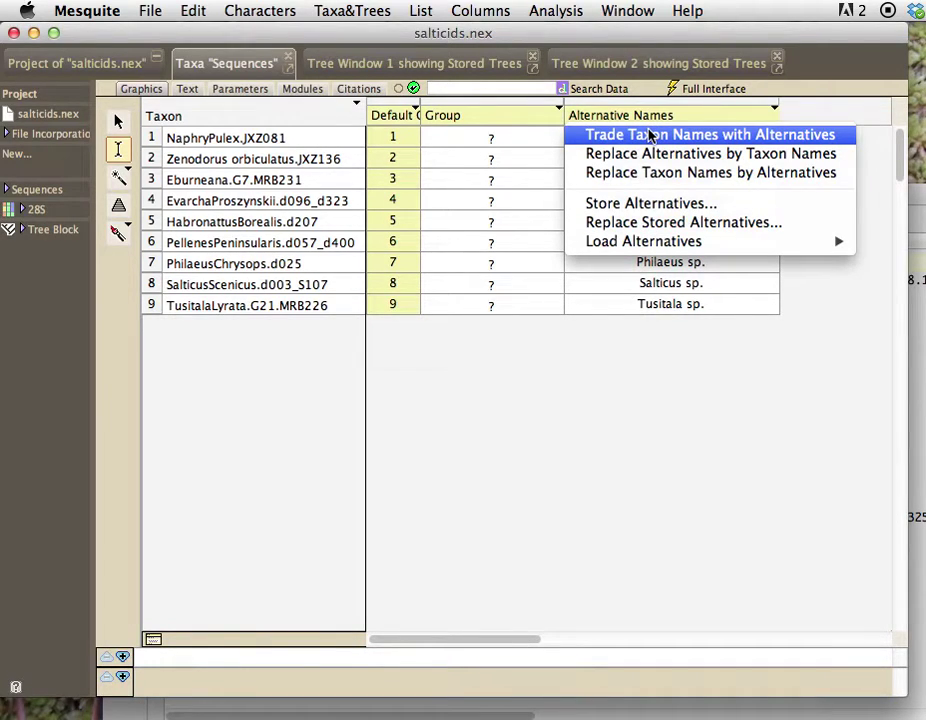
- Trade taxon names with the formal alternatives and store the coded names as scheme 'Coded names'
{"action": "left_click", "coordinate": [649, 136]}
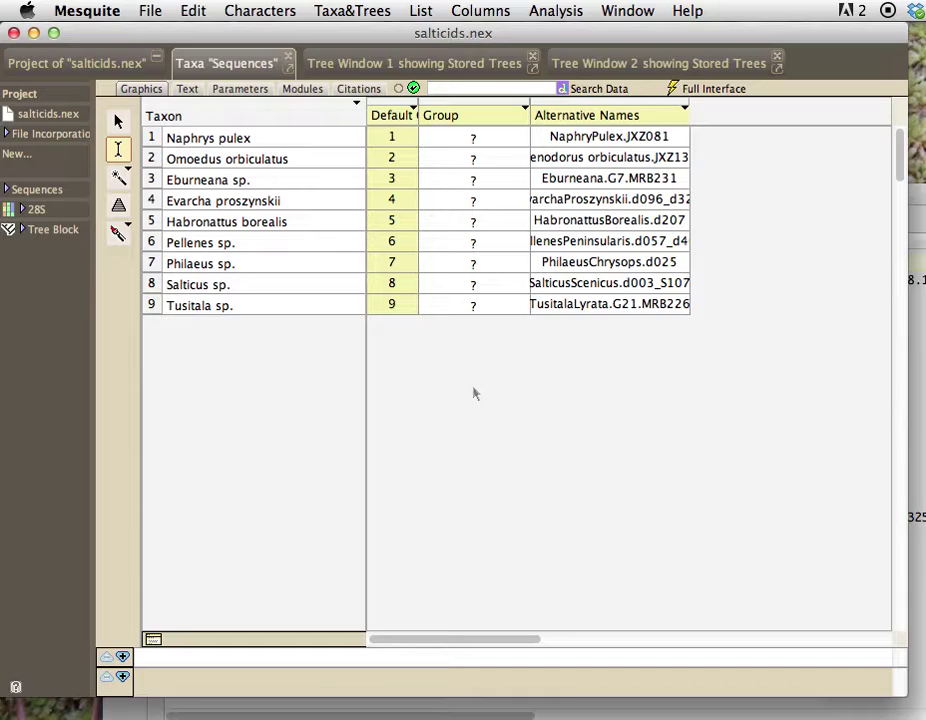
{"action": "left_click", "coordinate": [586, 117]}
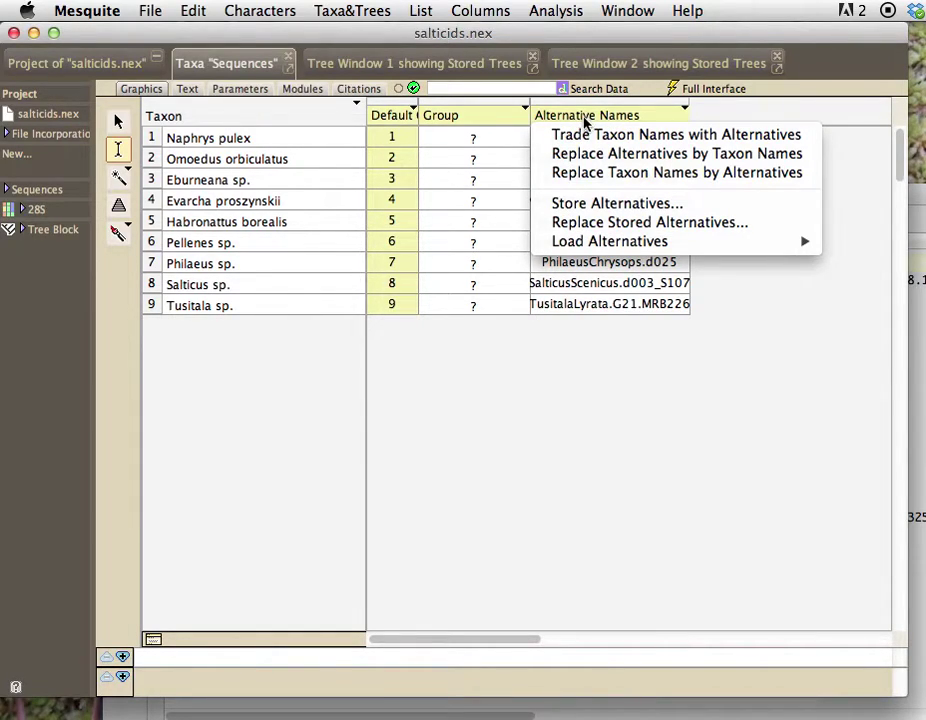
{"action": "left_click", "coordinate": [611, 203]}
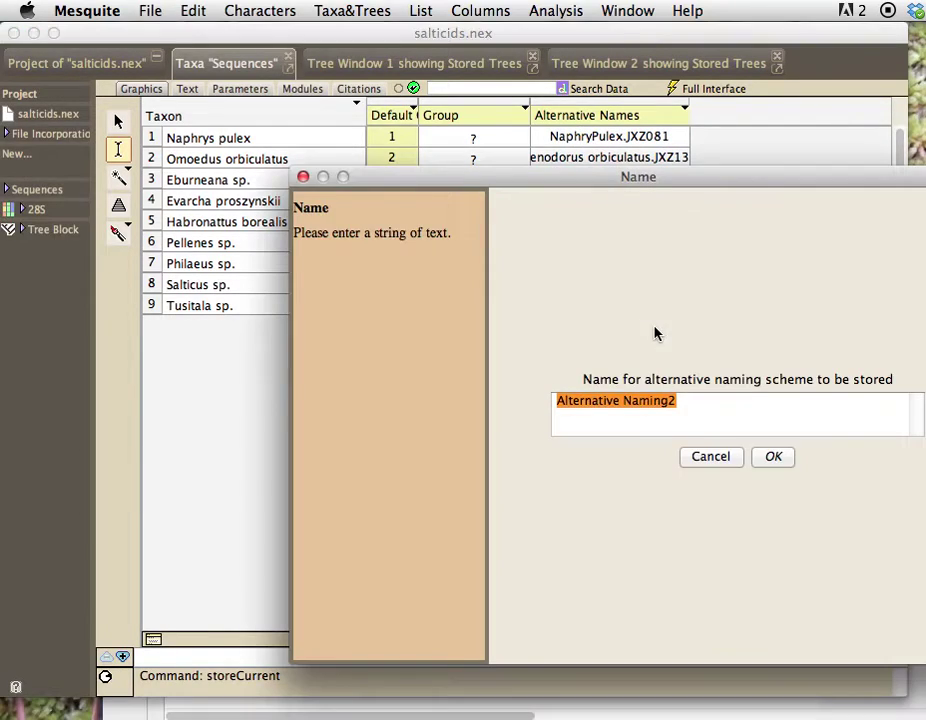
{"action": "type", "text": "Coded "}
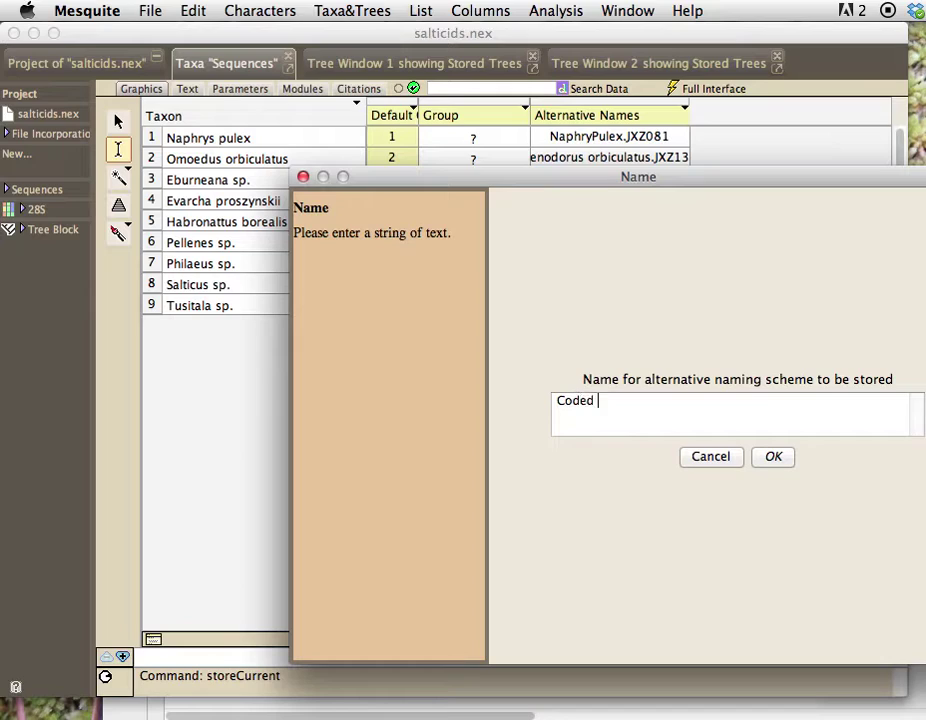
{"action": "type", "text": "names"}
{"action": "left_click", "coordinate": [776, 455]}
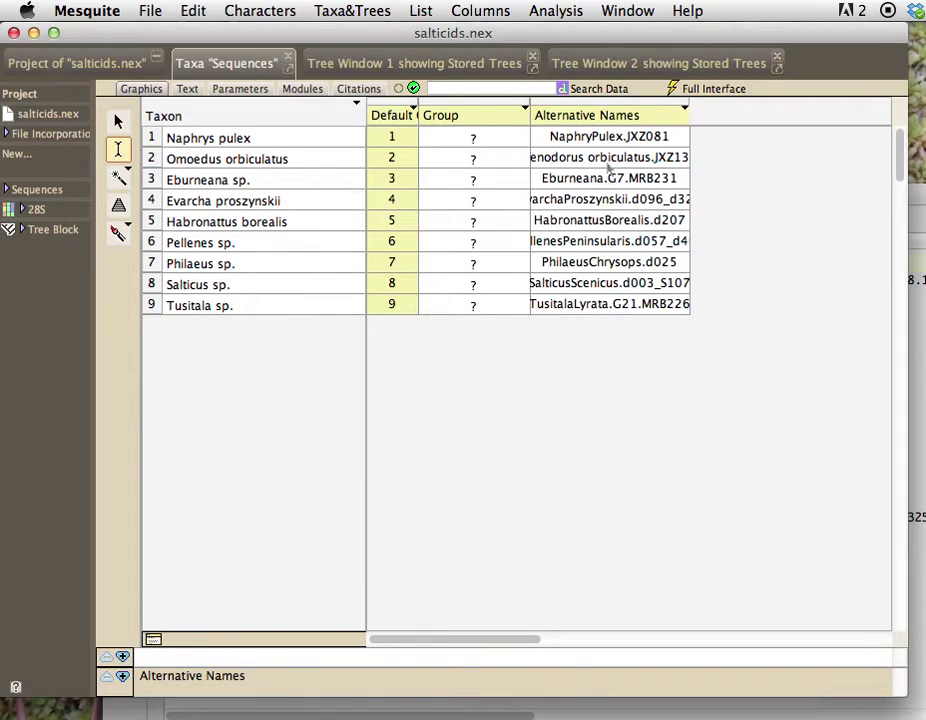
- Reload the Formal names scheme as alternatives and save salticids.nex
{"action": "left_click", "coordinate": [609, 117]}
{"action": "mouse_move", "coordinate": [636, 243]}
{"action": "left_click", "coordinate": [852, 242]}
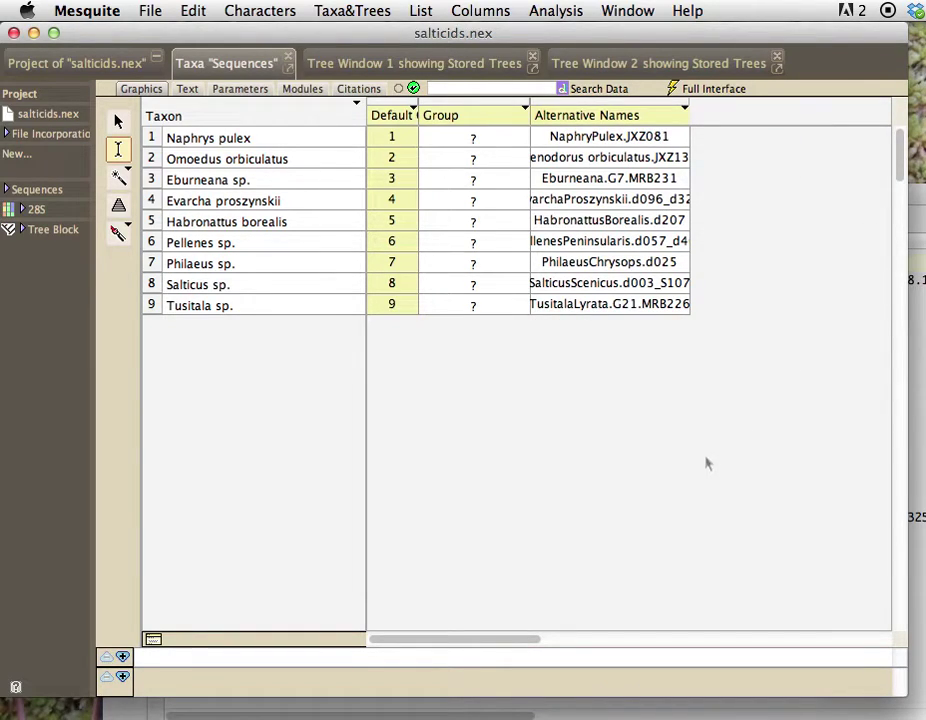
{"action": "key", "text": "super+s"}
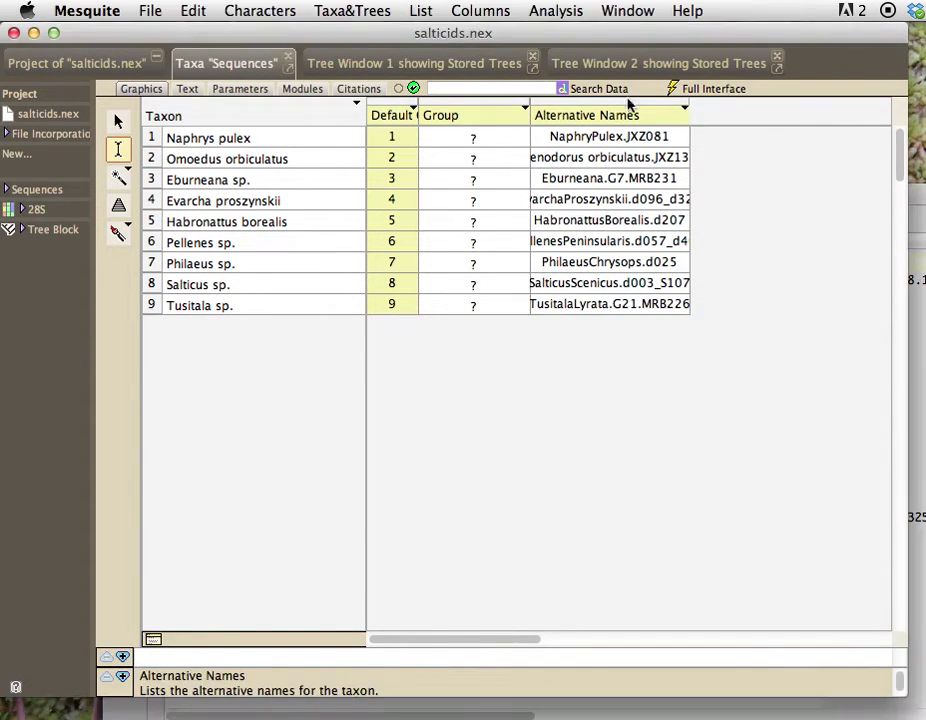
{"action": "left_click", "coordinate": [640, 64]}
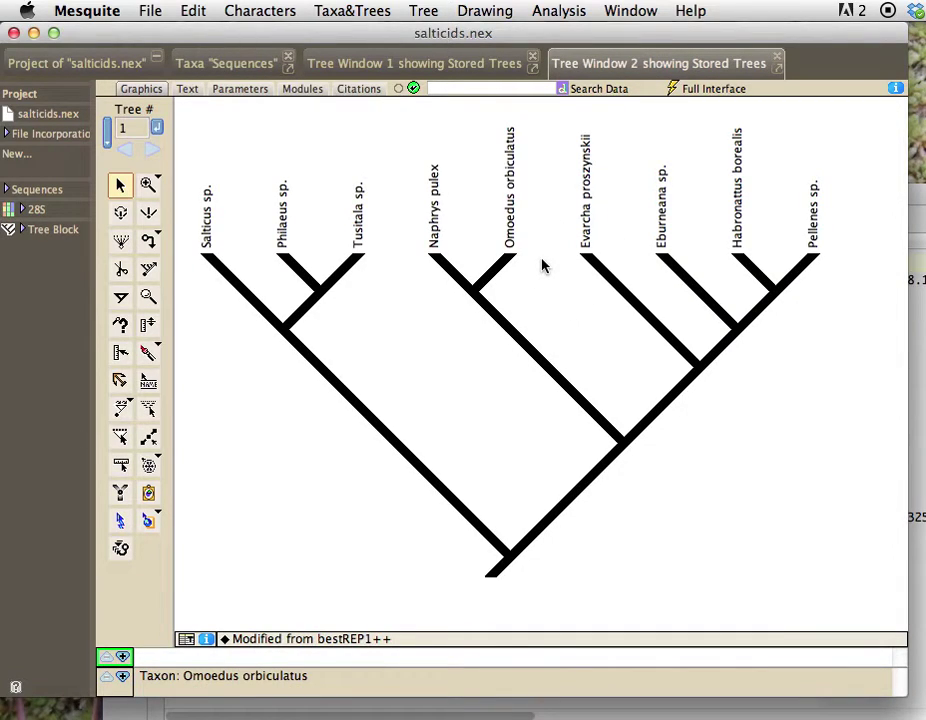
- Back in the taxa list, trade names again so coded names become taxon names with formal alternatives
{"action": "left_click", "coordinate": [246, 63]}
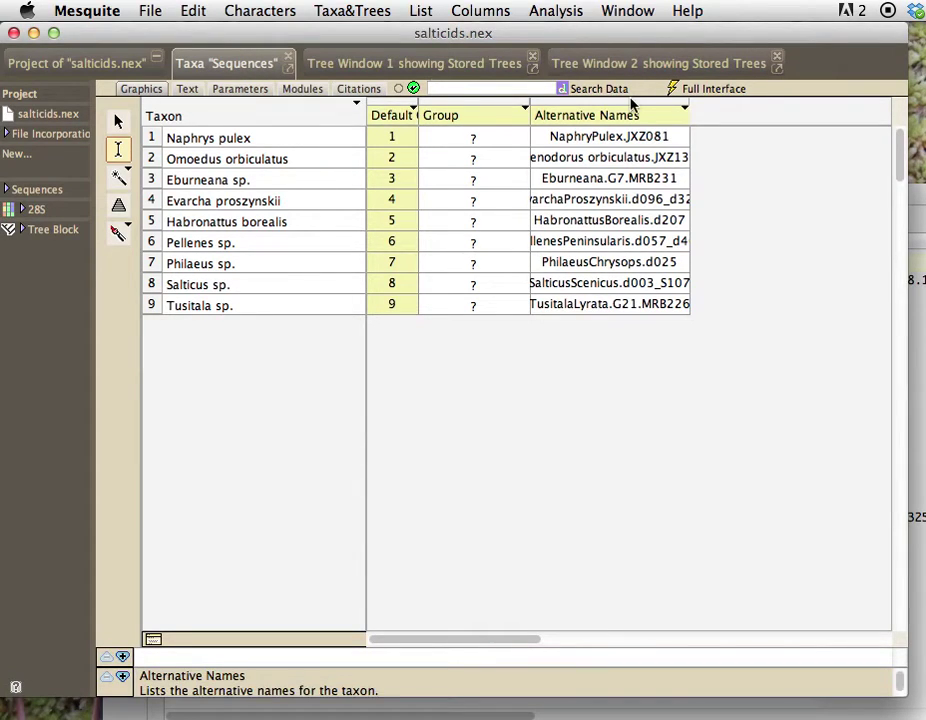
{"action": "left_click", "coordinate": [616, 116]}
{"action": "left_click", "coordinate": [617, 134]}
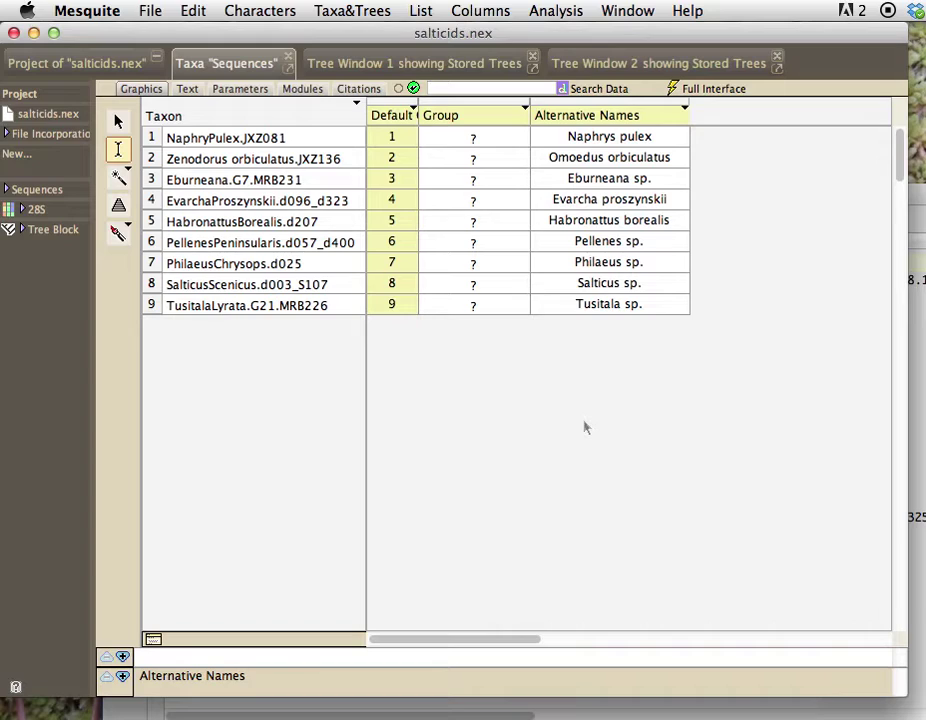
{"action": "left_click", "coordinate": [150, 10]}
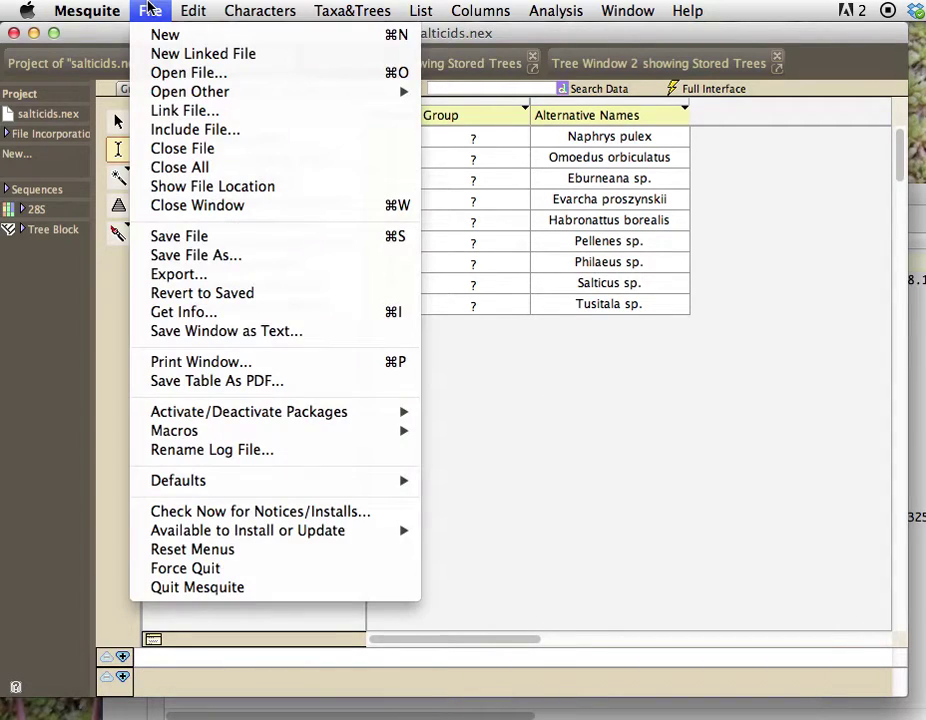
- Include trees.nex as an Other Trees block and trade in the formal names as taxon names
{"action": "left_click", "coordinate": [188, 133]}
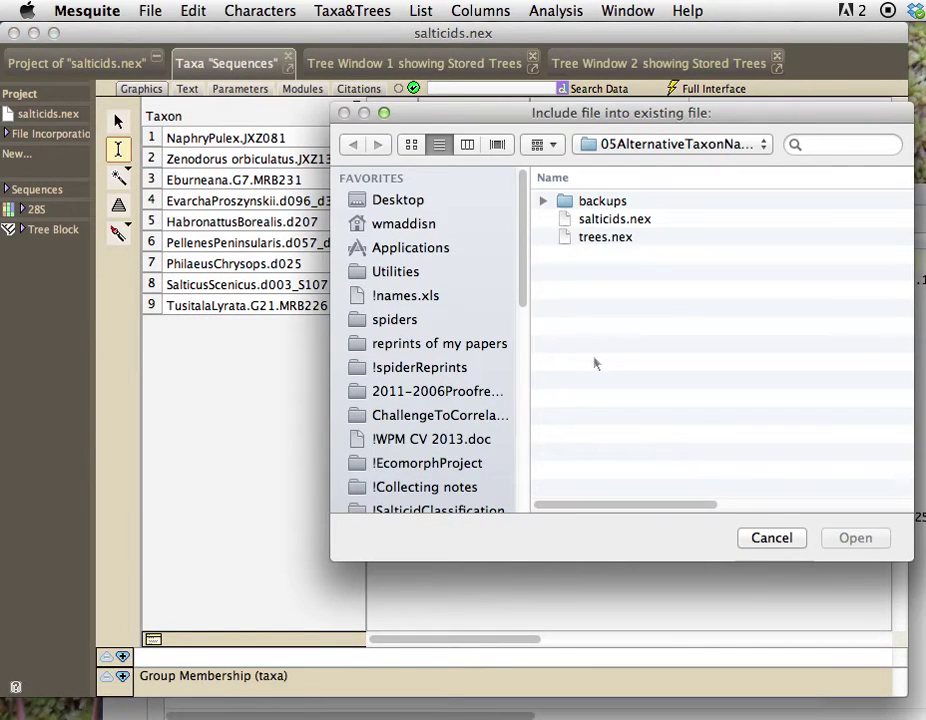
{"action": "double_click", "coordinate": [591, 242]}
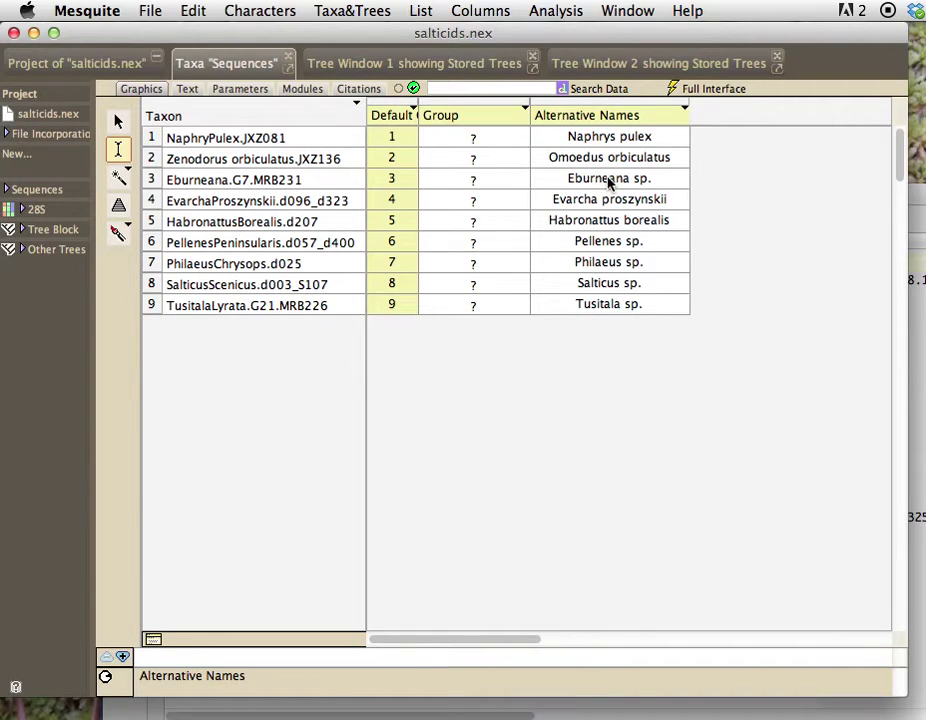
{"action": "left_click", "coordinate": [596, 118]}
{"action": "left_click", "coordinate": [597, 135]}
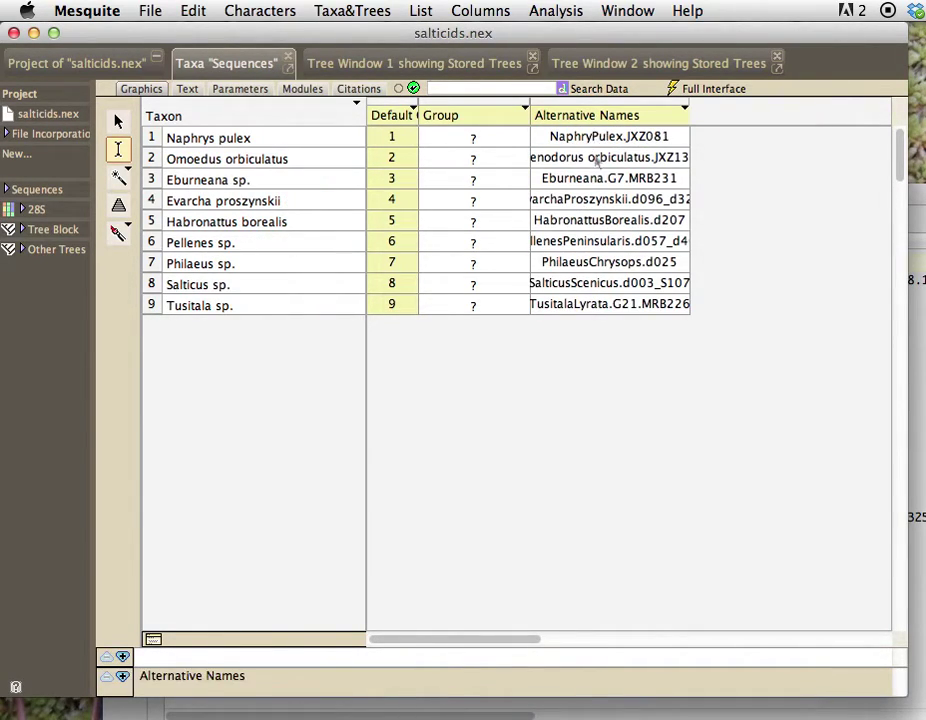
{"action": "left_click", "coordinate": [595, 64]}
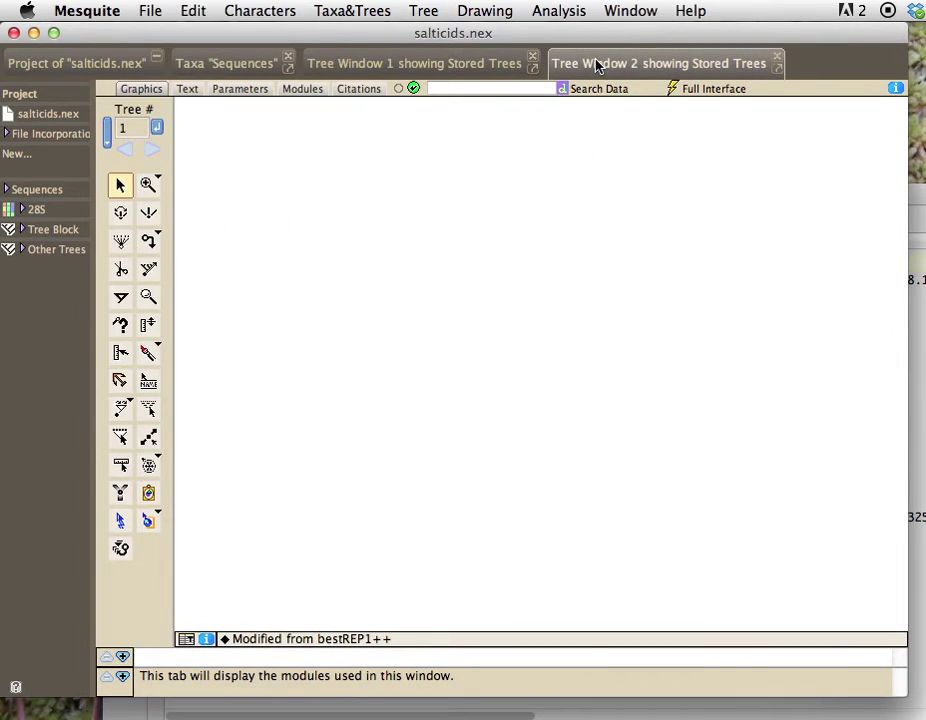
- Set Tree Window 2's tree block to Other Trees, showing tips like Naphrys pulex
{"action": "left_click", "coordinate": [424, 12]}
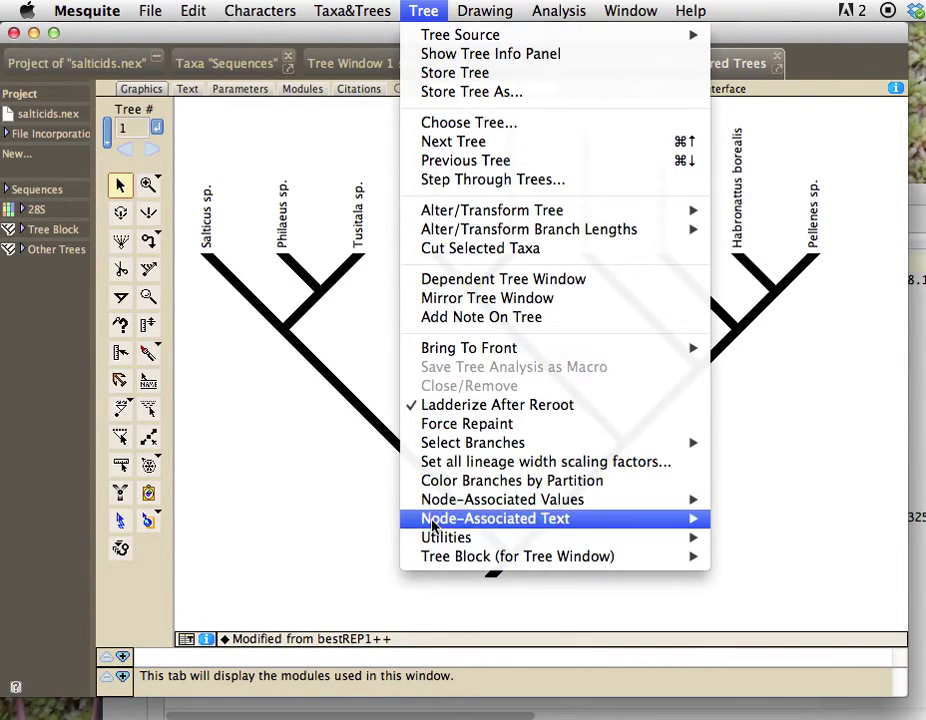
{"action": "mouse_move", "coordinate": [700, 562]}
{"action": "left_click", "coordinate": [735, 580]}
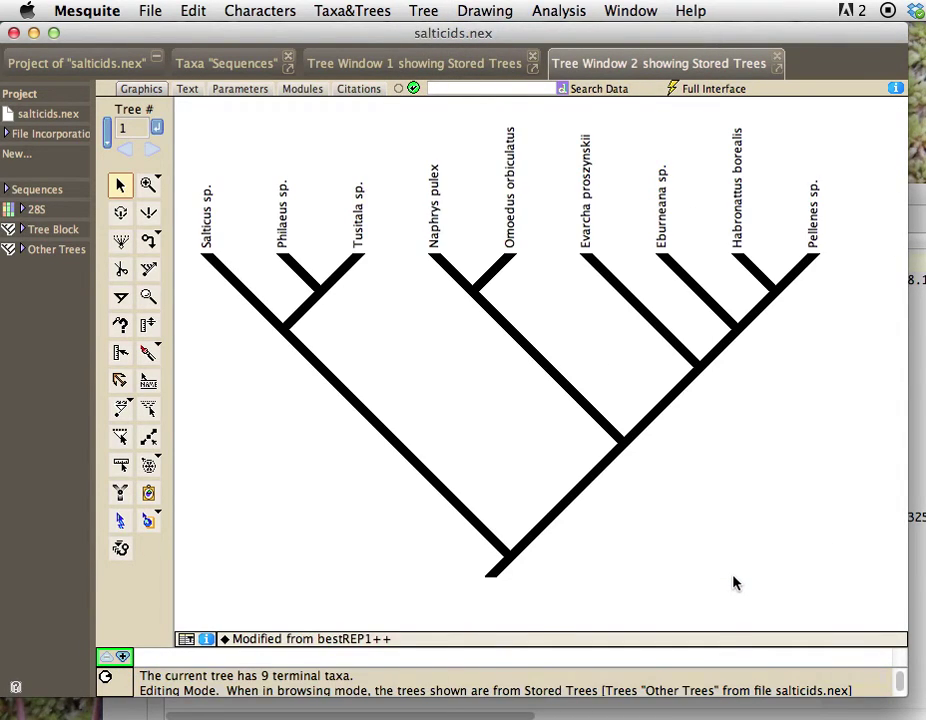